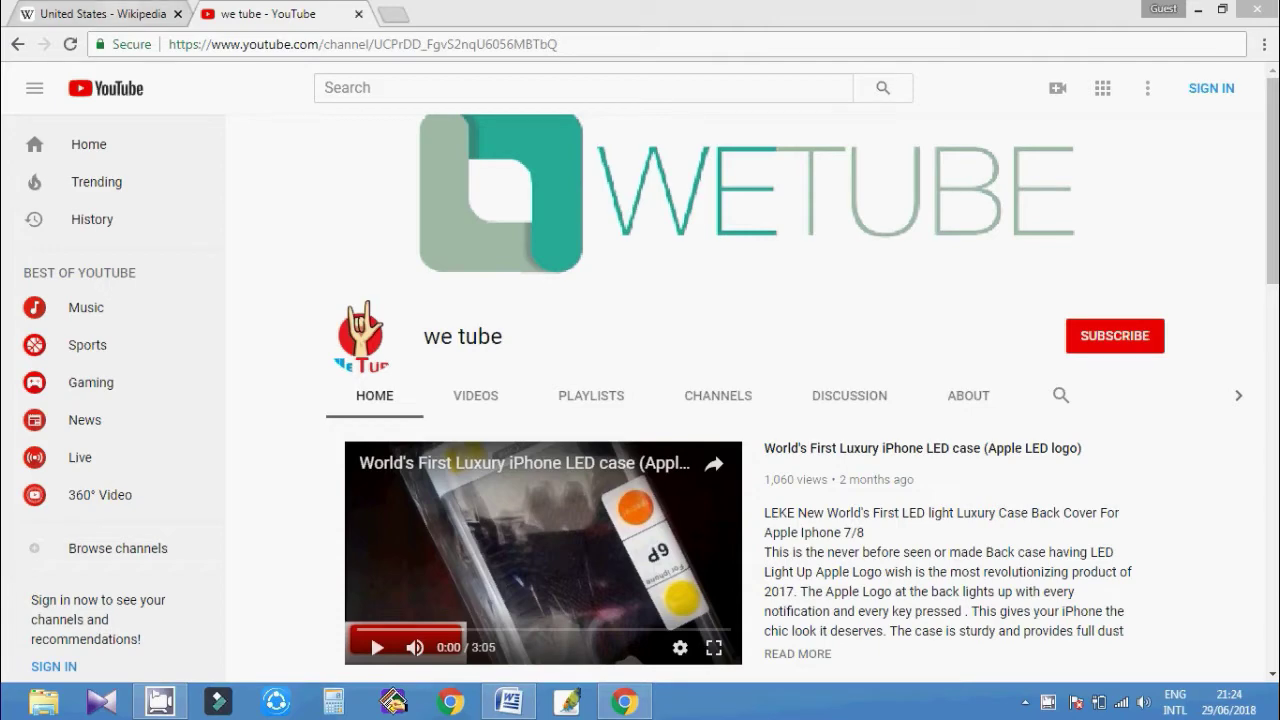
Bring up the United States Wikipedia article, switch to Word, and empty the Office Clipboard before closing its pane.
left_click(110, 14)
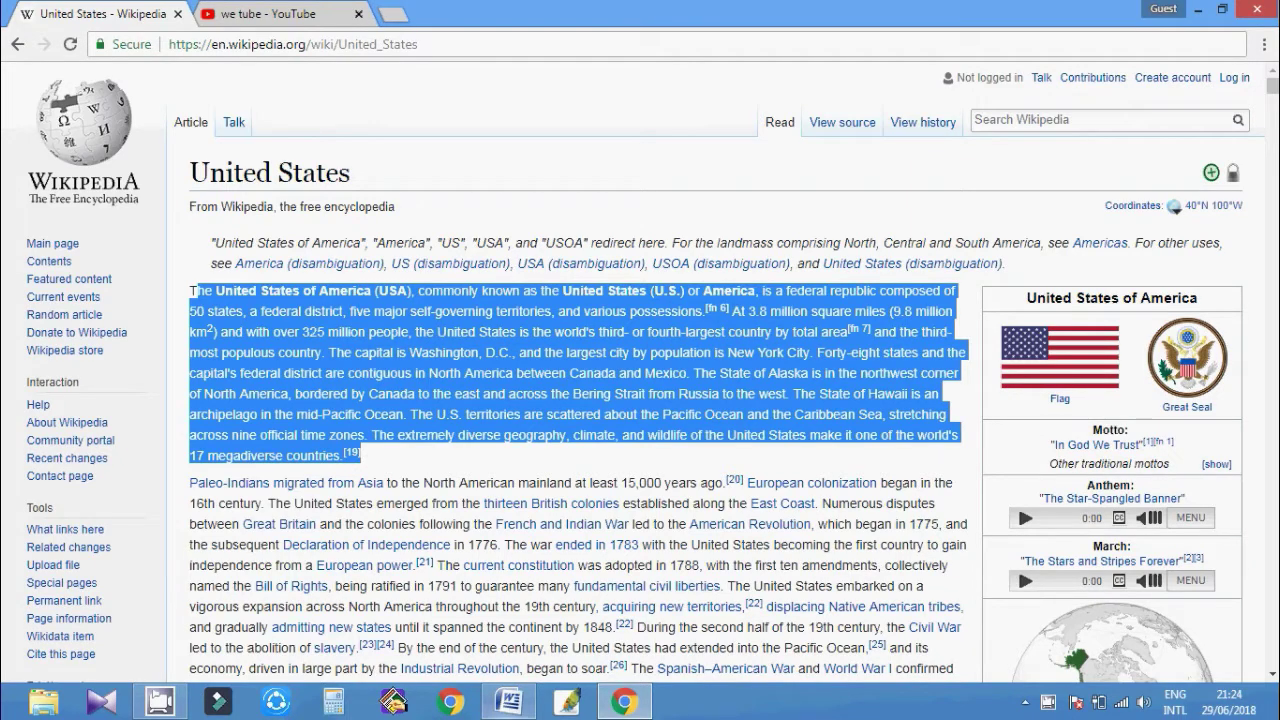
left_click(508, 702)
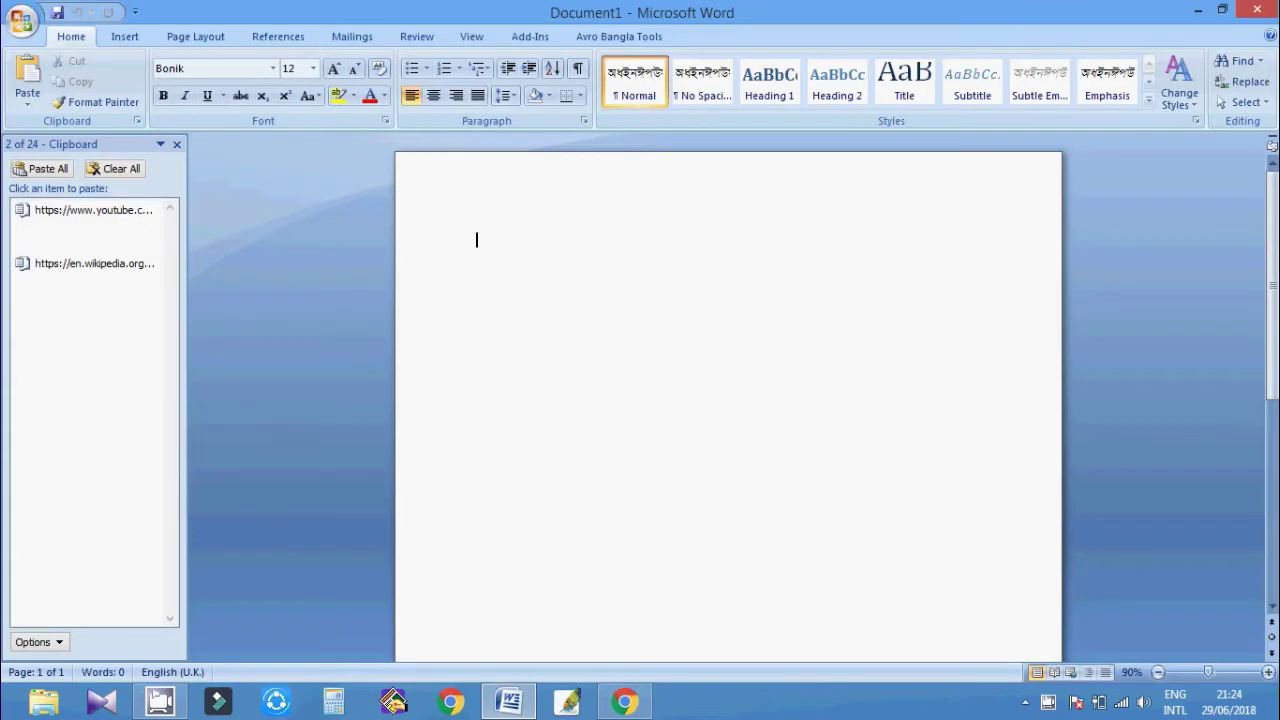
left_click(113, 168)
left_click(177, 144)
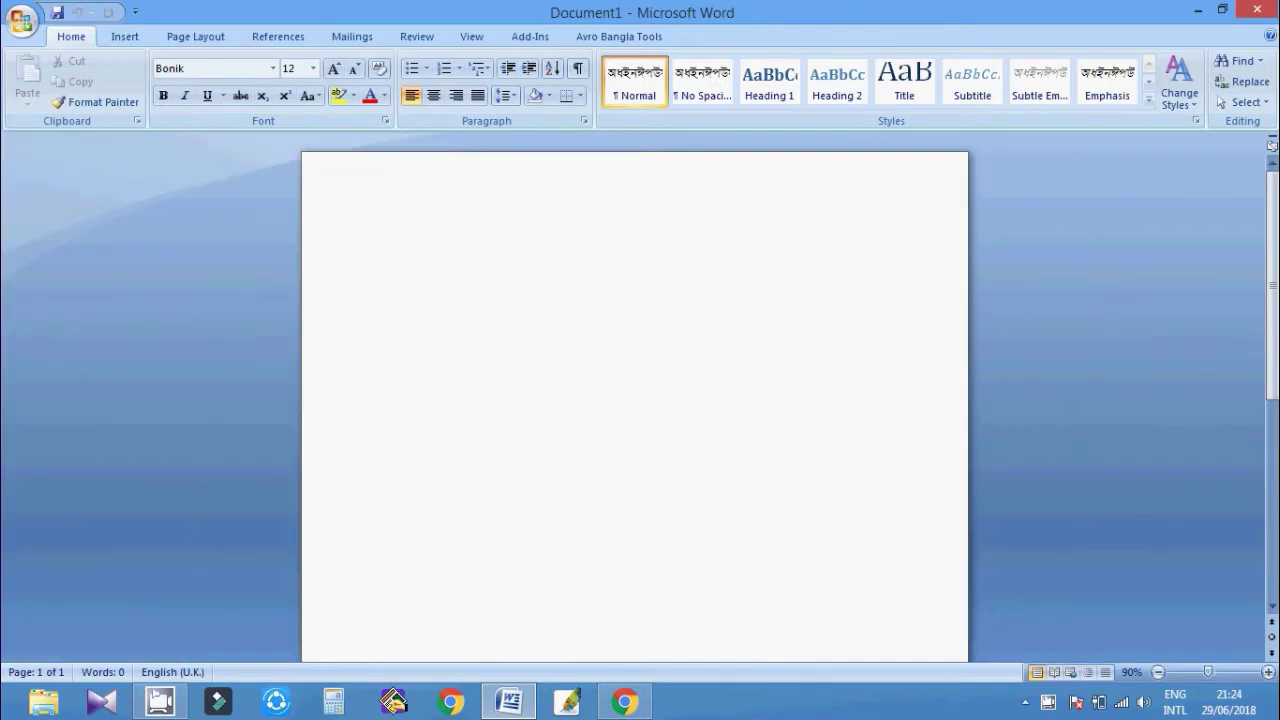
Copy the selected opening paragraph of the United States article in Chrome and paste it into the blank Word document.
left_click(1197, 9)
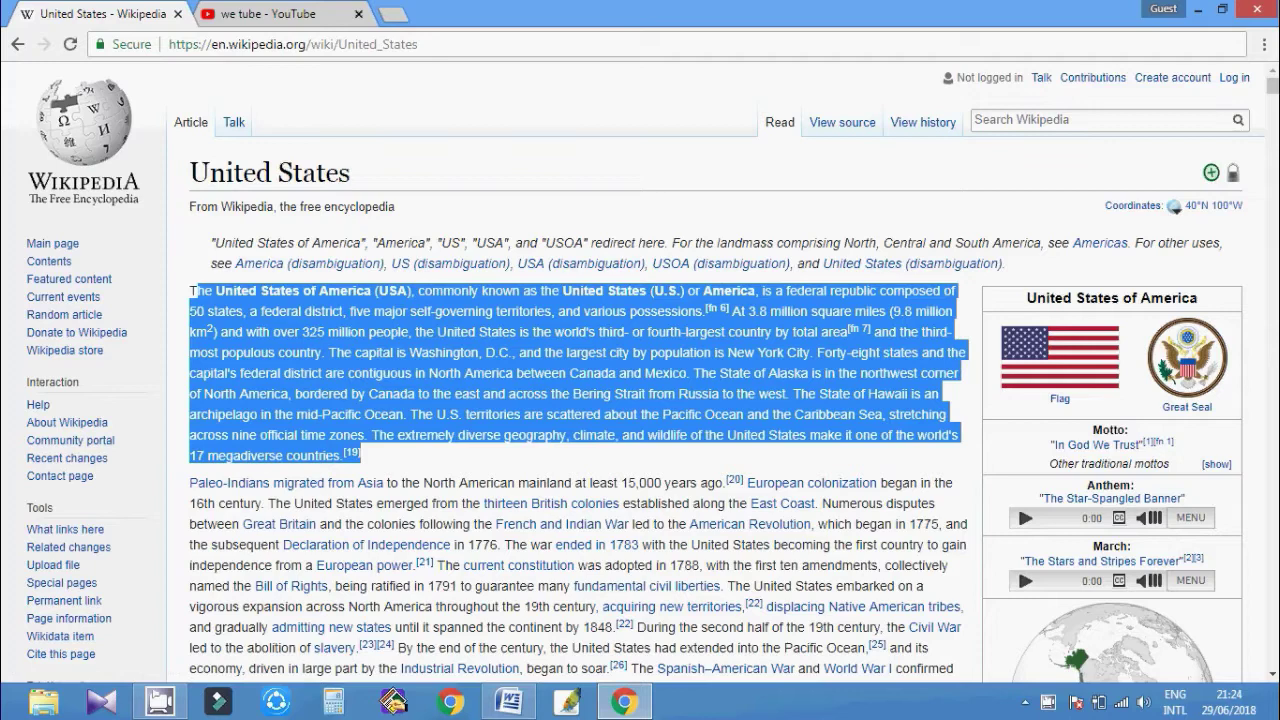
right_click(884, 396)
left_click(908, 408)
key("alt+Tab")
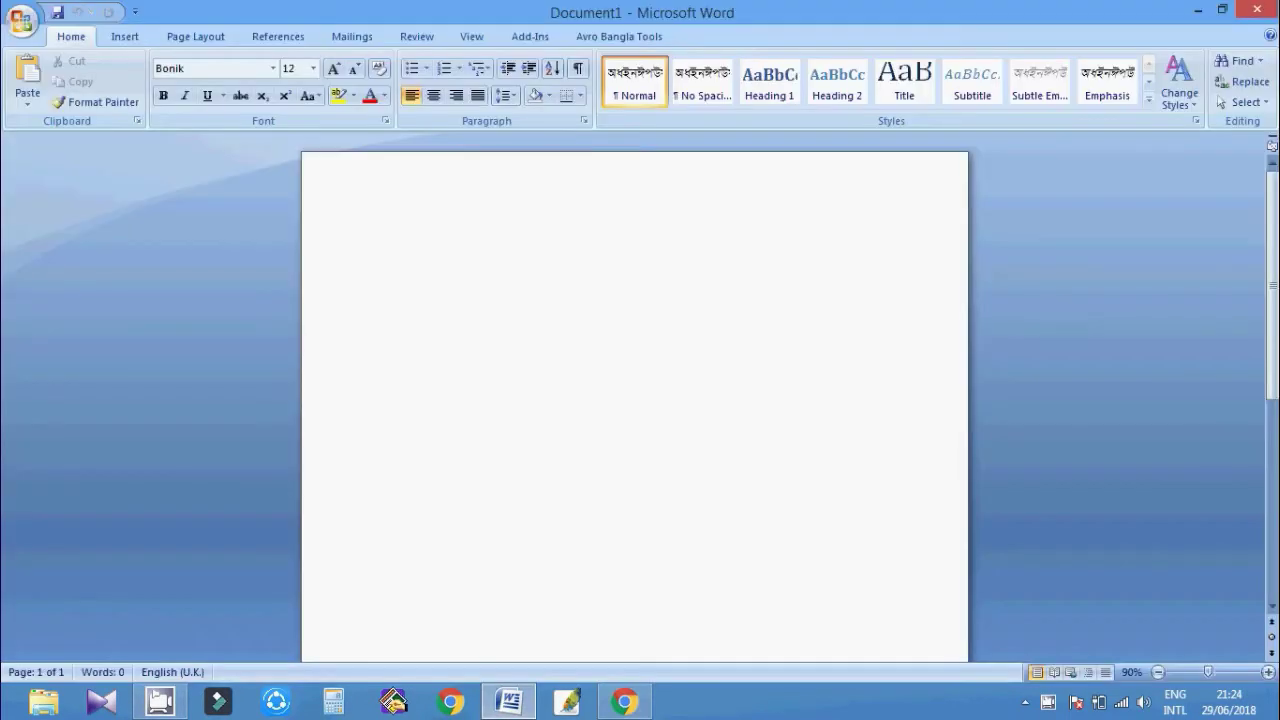
type("he United States of America (USA), commonly known as the United States (U.S.) or America, is a federal republic composed of 50 states, a federal district, five major self-governing territories, and various possessions.[fn 6] At 3.8 million square miles (9.8 million km²) and with over 325 million people, the United States is the world's third- or fourth-largest country by total area[fn 7] and the third-most populous country. The capital is Washington, D.C., and the largest city by population is New York City. Forty-eight states and the capital's federal district are contiguous in North America between Canada and Mexico. The State of Alaska is in the northwest corner of North America, bordered by Canada to the east and across the Bering Strait from Russia to the west. The State of Hawaii is an archipelago in the mid-Pacific Ocean. The U.S. territories are scattered about the Pacific Ocean and the Caribbean Sea, stretching across nine official time zones. The extremely diverse geography, climate, and wildlife of the United States make it one of the world's 17 megadiverse countries.[19]")
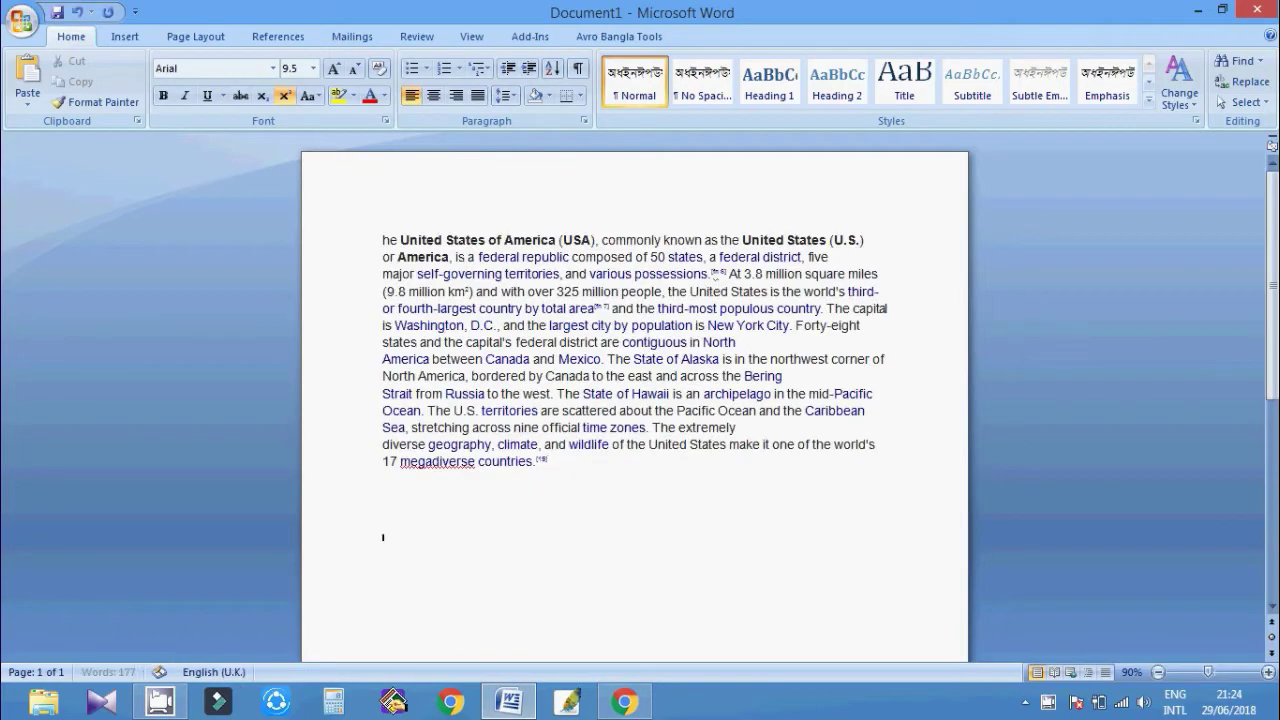
Copy the article paragraph beginning "The United States is a founding member" from Chrome and paste it below the first paragraph in Word.
left_click(625, 702)
scroll(505, 446, "down", 5)
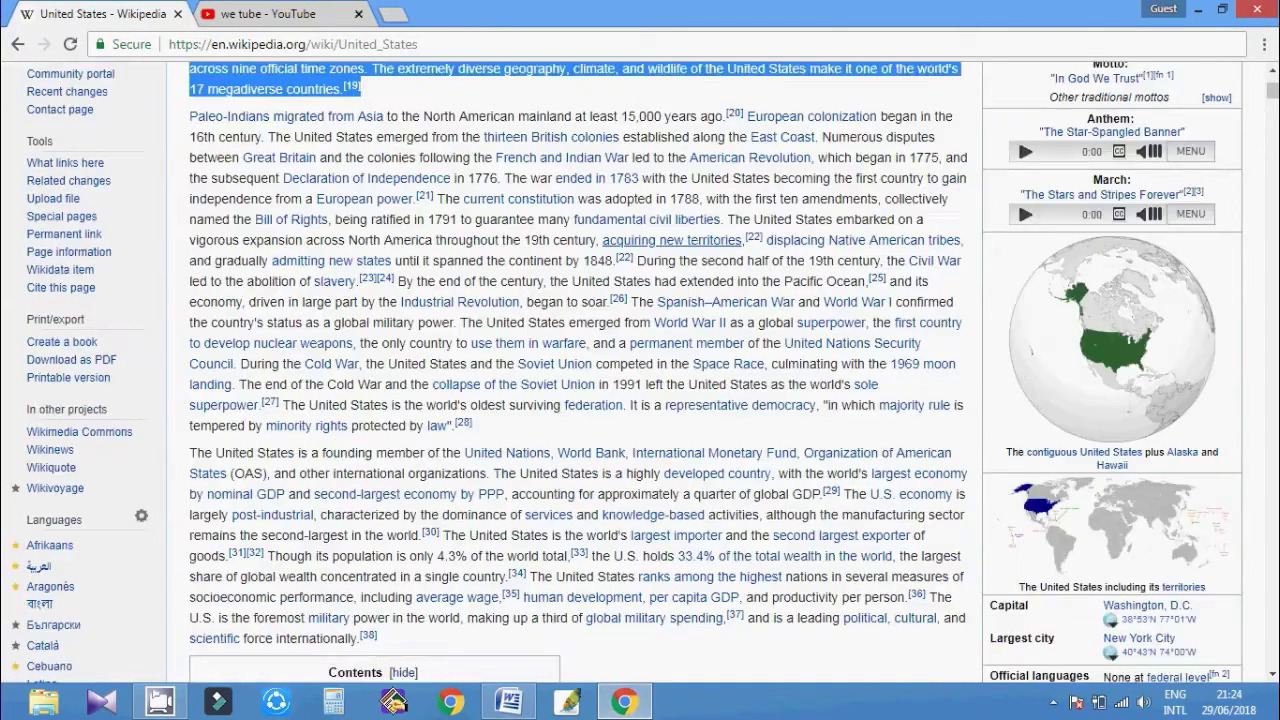
scroll(507, 444, "down", 1)
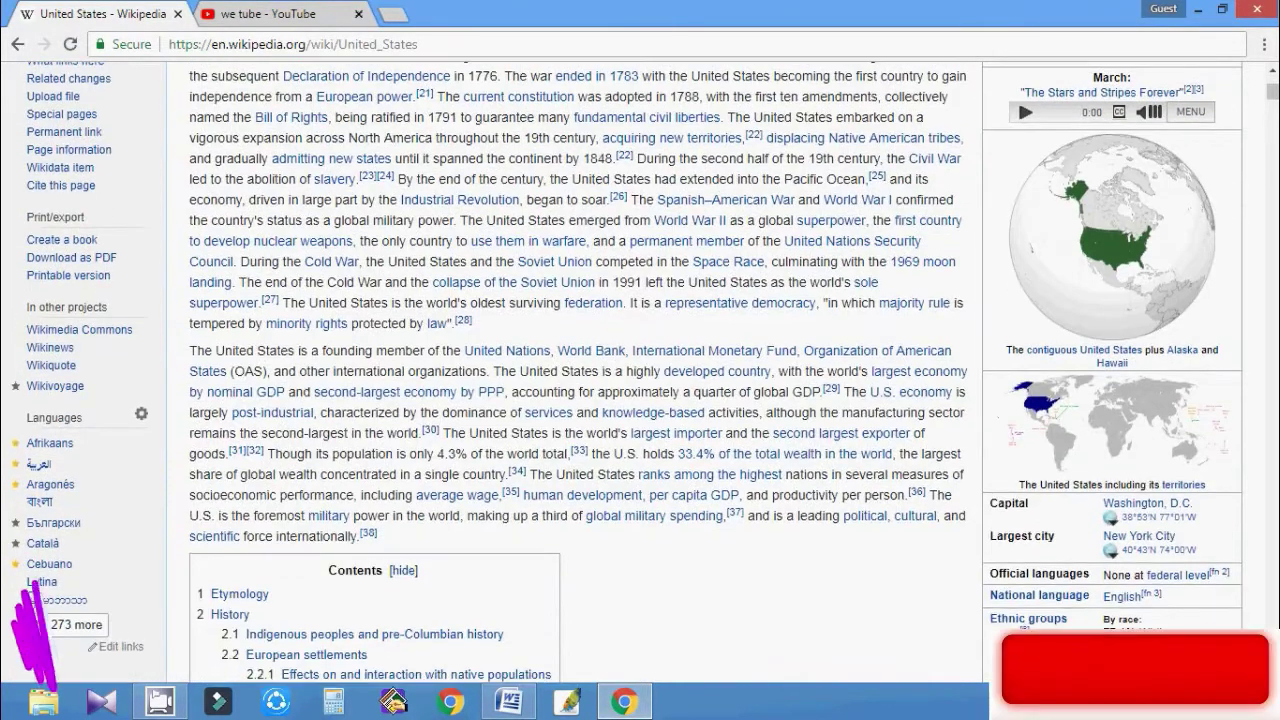
left_click_drag(376, 536, 189, 351)
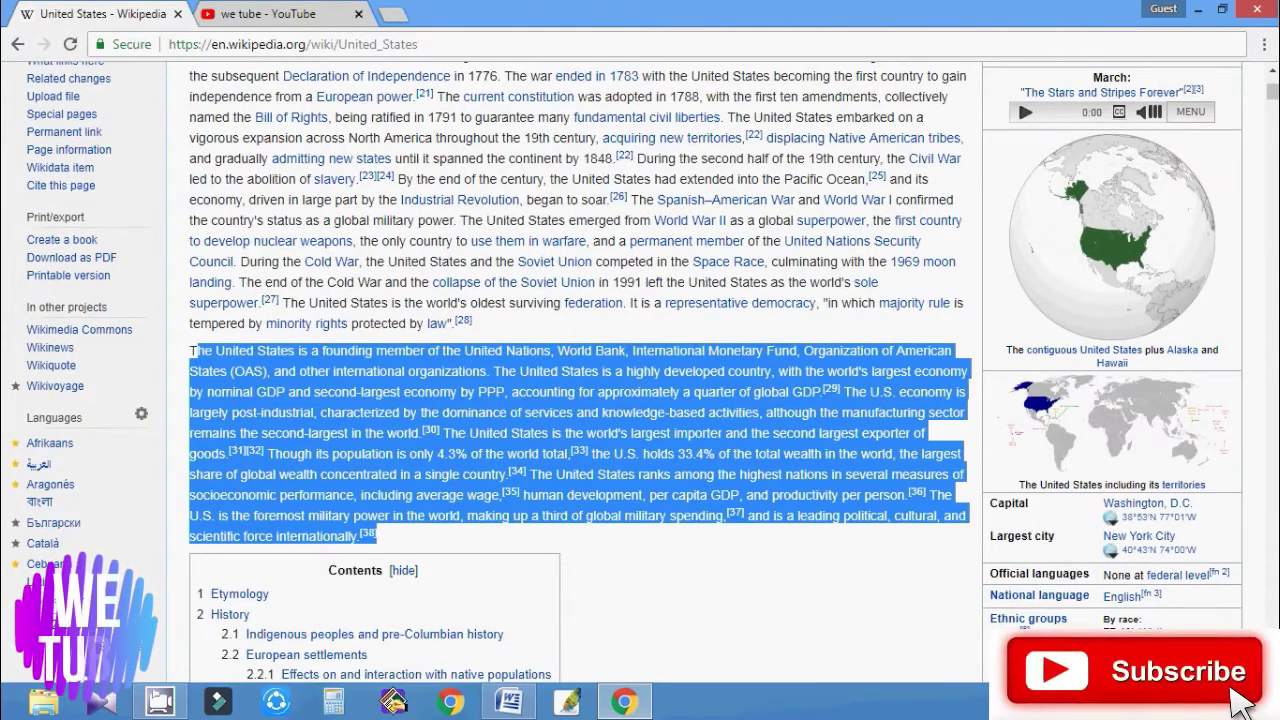
right_click(191, 352)
left_click(222, 368)
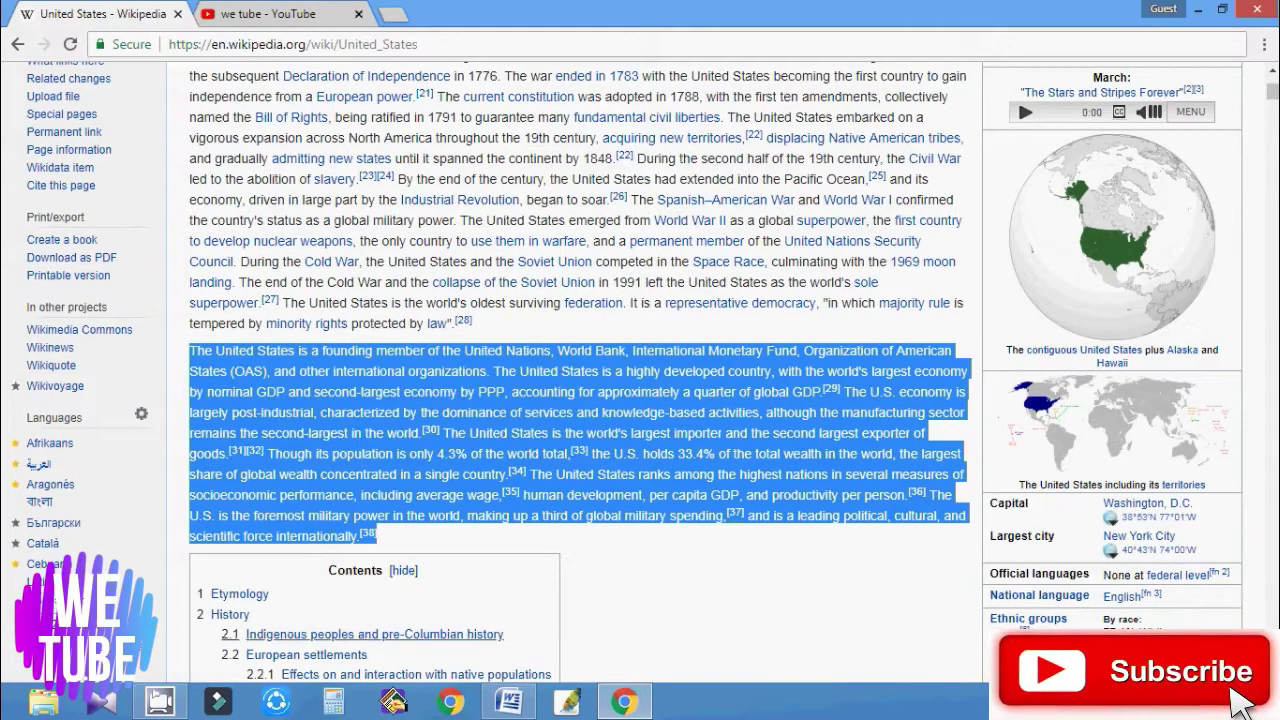
key("alt+Tab")
key("ctrl+v")
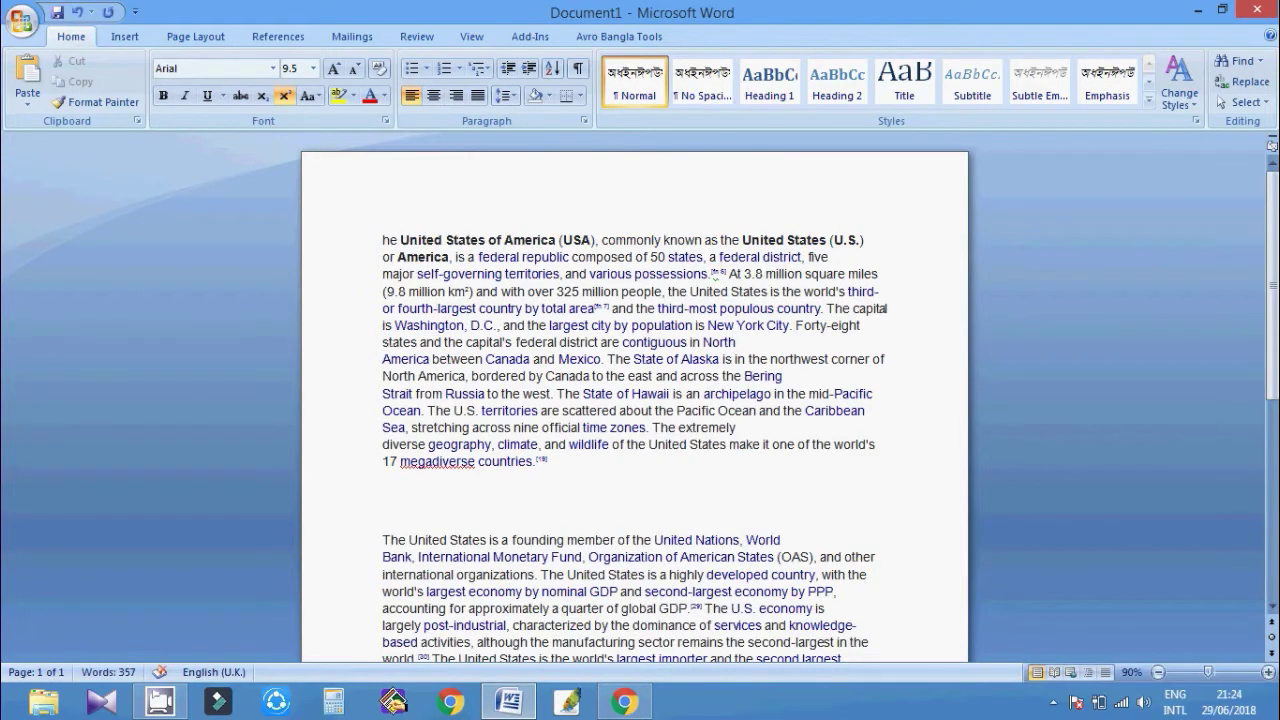
scroll(635, 400, "down", 3)
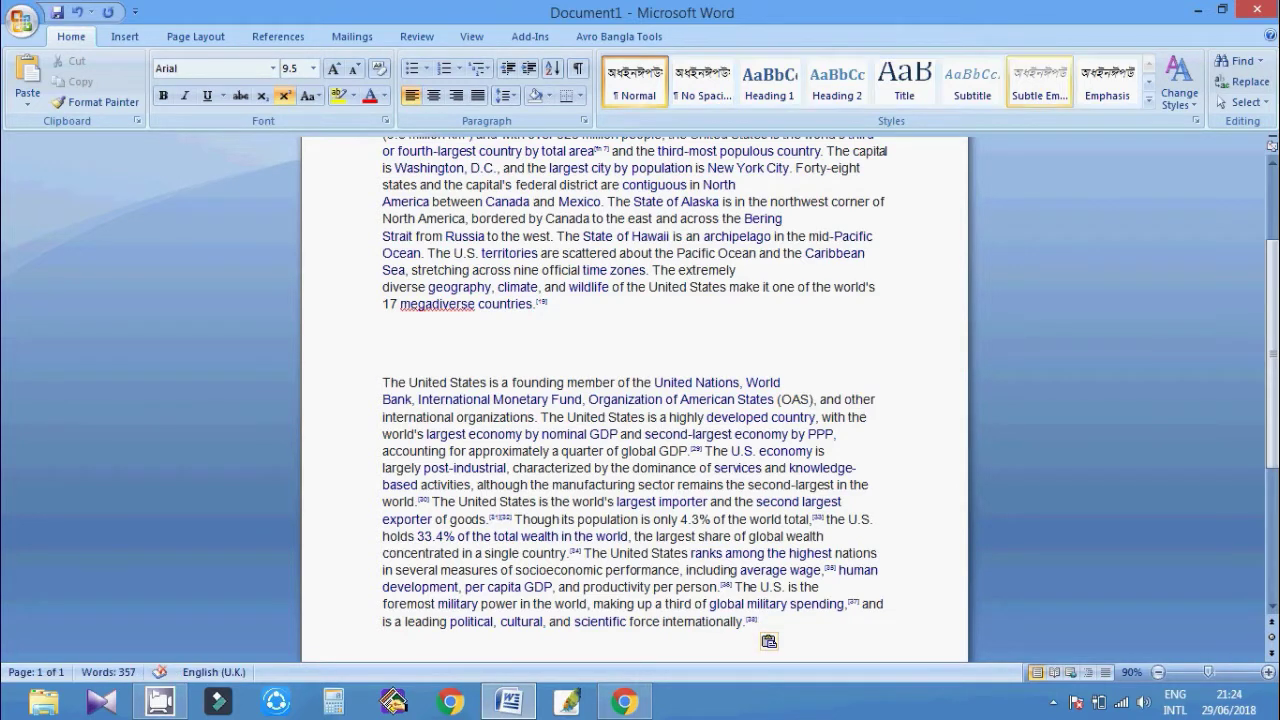
Close the Word document containing the two pasted paragraphs without saving the changes.
key("alt+Tab")
mouse_move(790, 138)
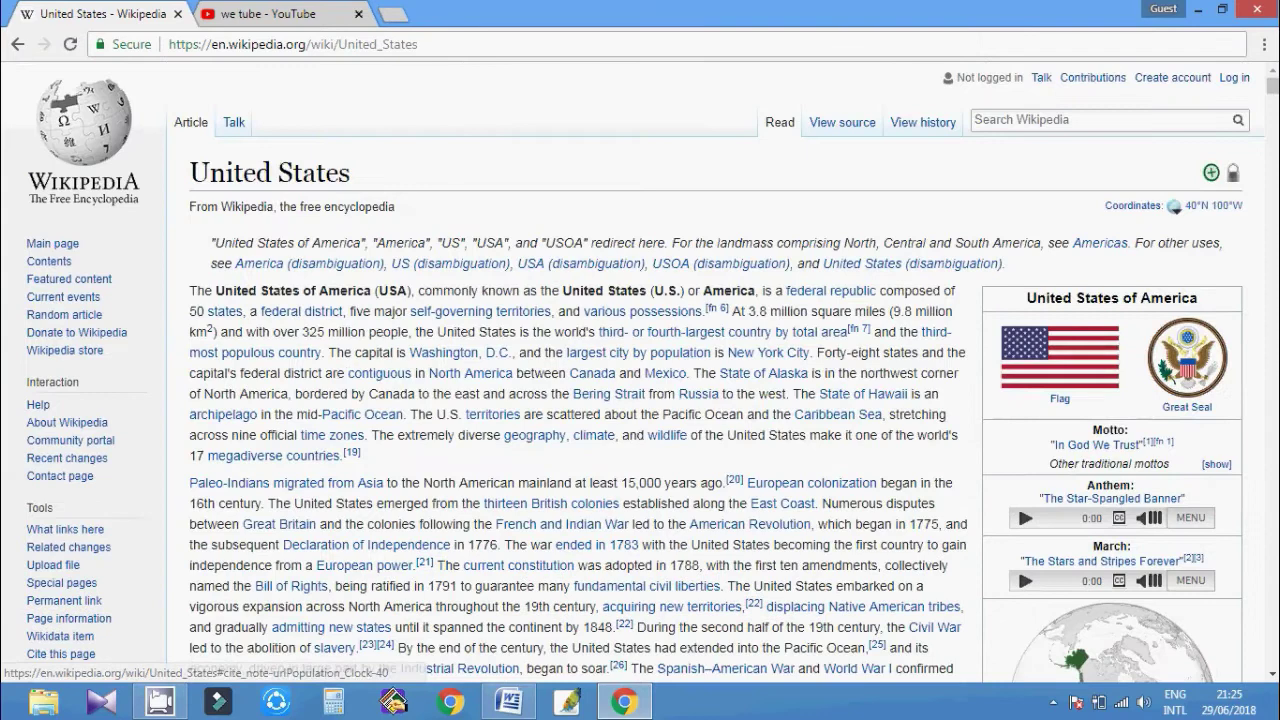
left_click(508, 702)
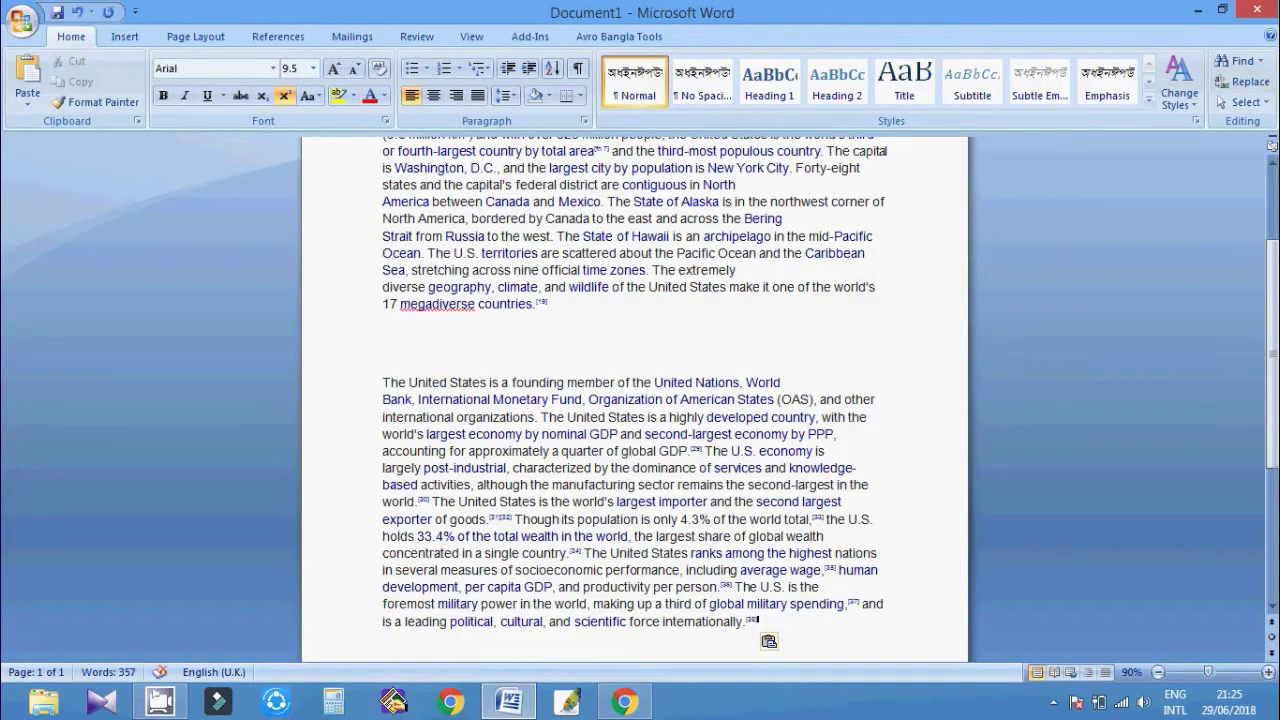
key("alt+F4")
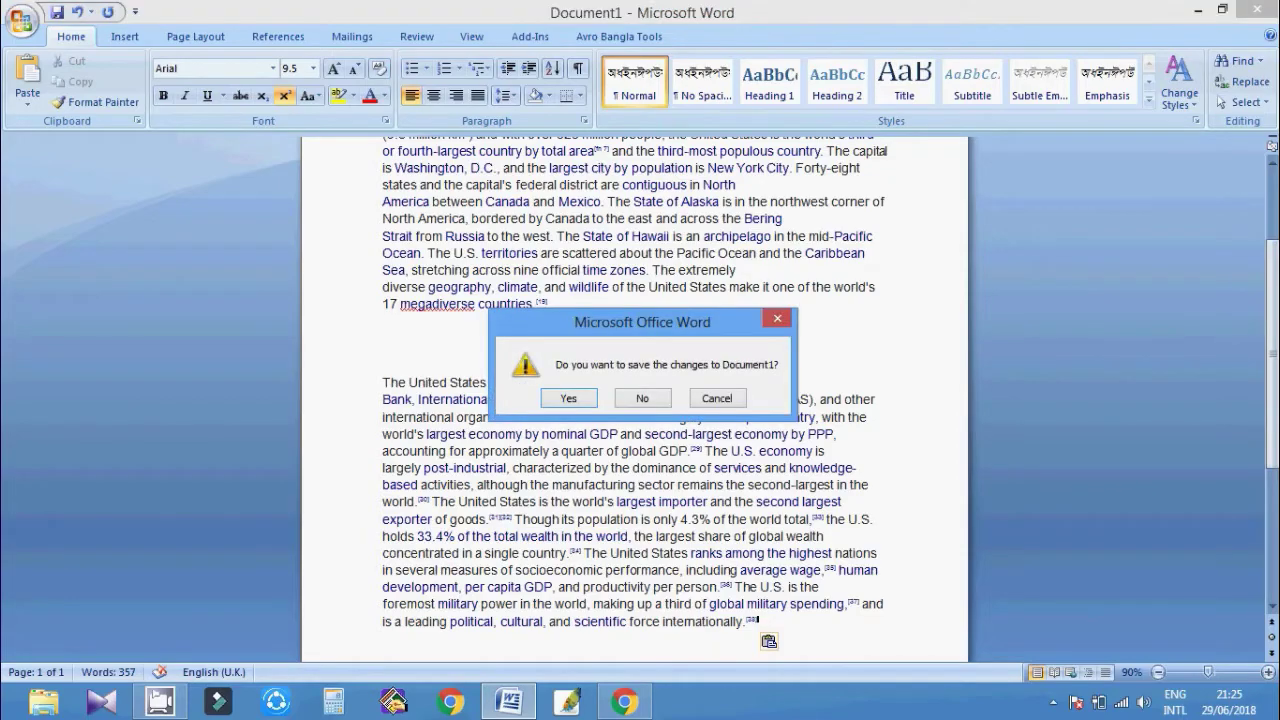
key("n")
Show the Office Clipboard task pane in a new blank Word document and return to the Wikipedia article in Chrome.
left_click(508, 702)
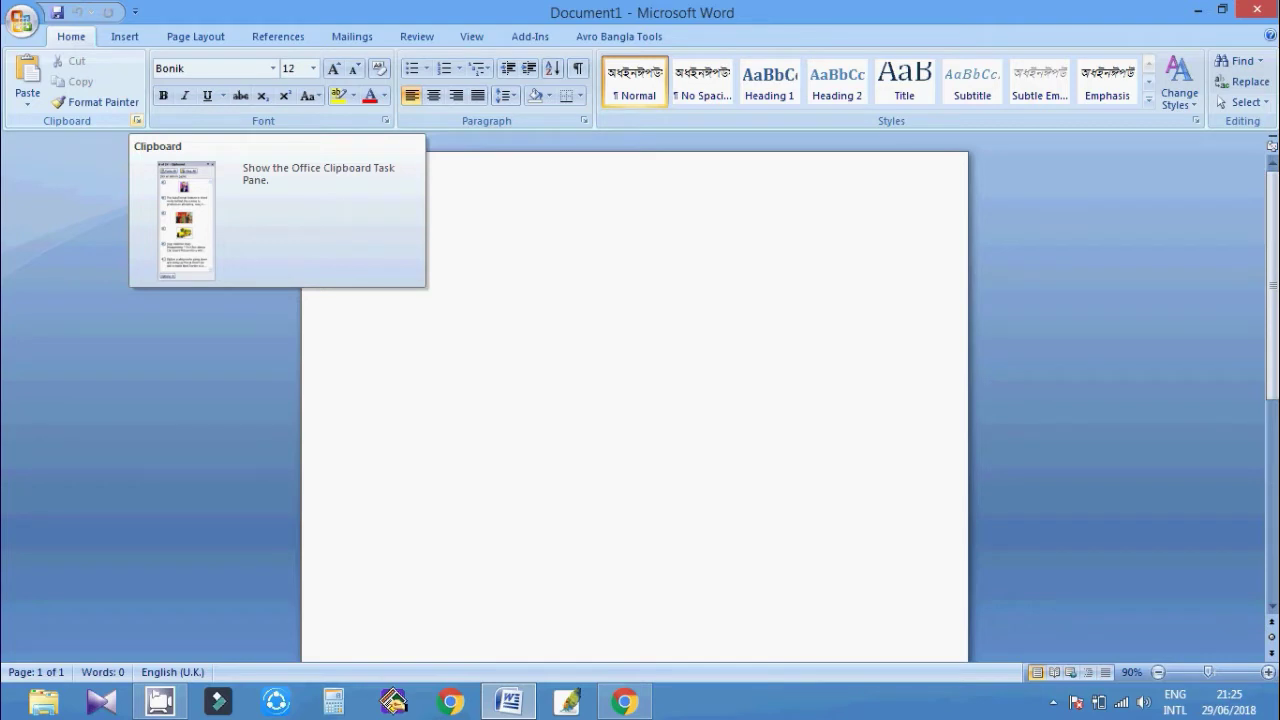
left_click(137, 120)
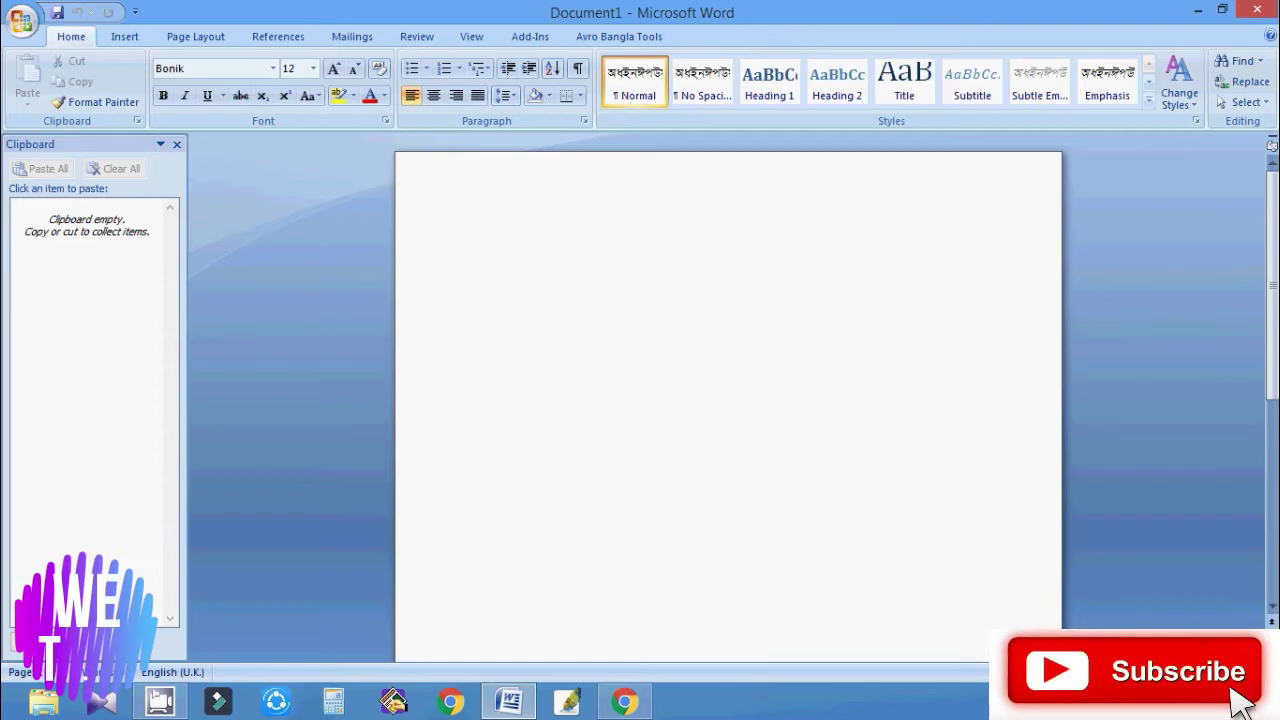
key("alt+Tab")
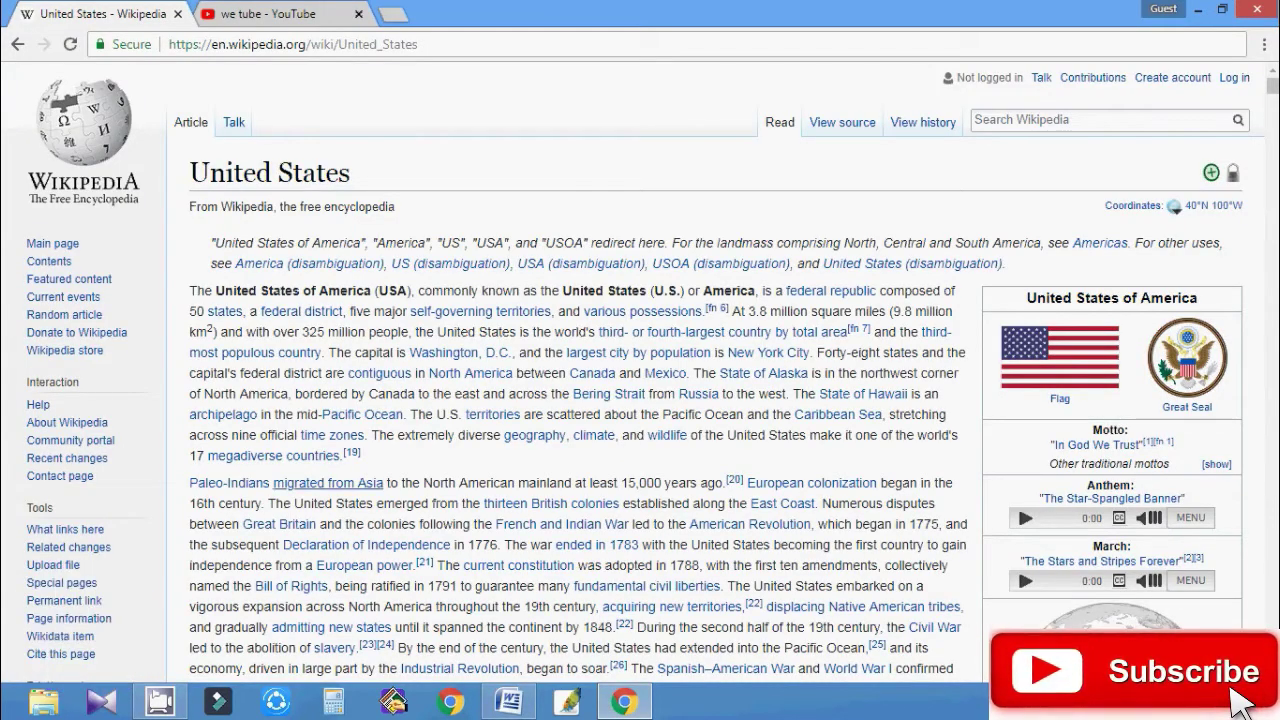
Copy the article's title "United States" to the clipboard.
mouse_move(320, 483)
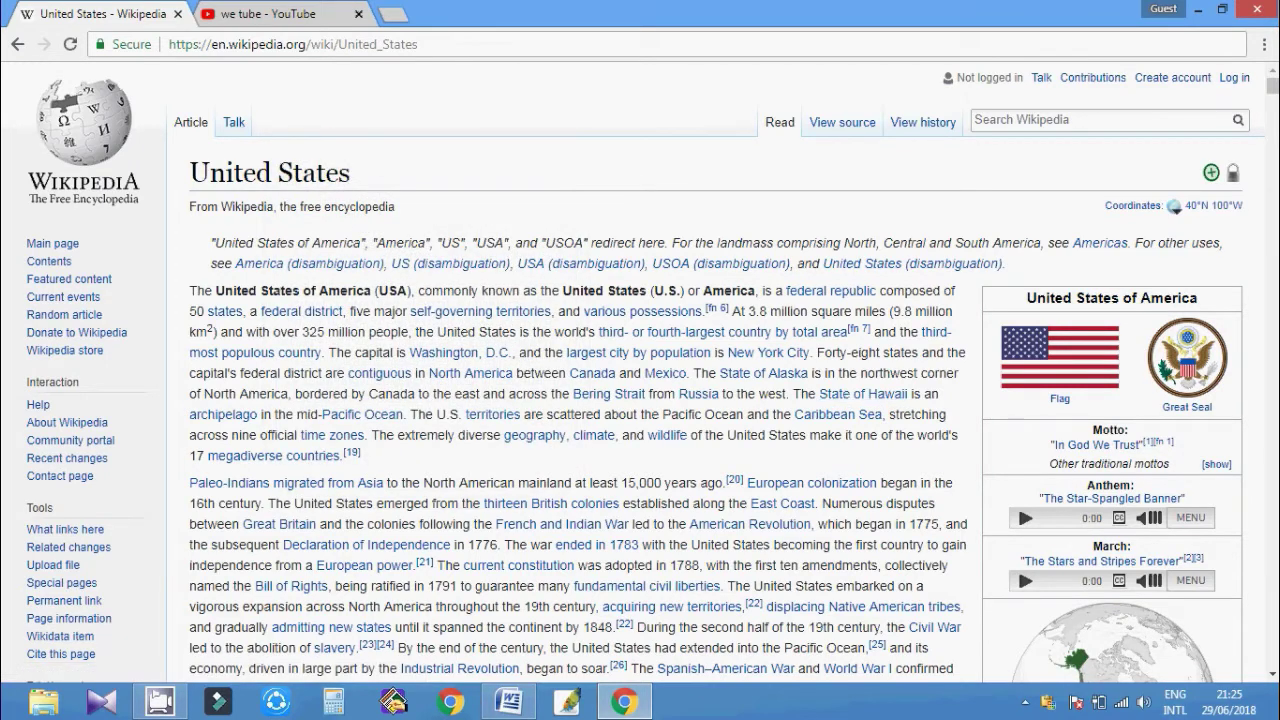
left_click_drag(352, 173, 188, 173)
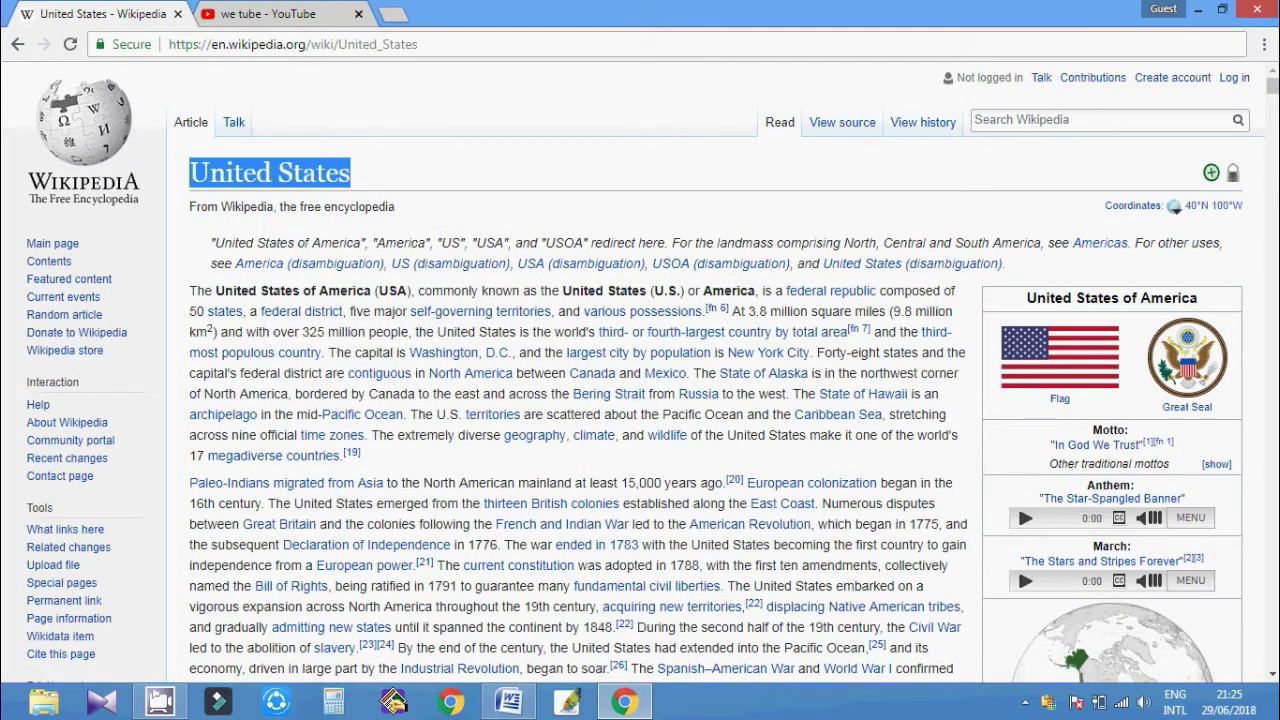
right_click(276, 173)
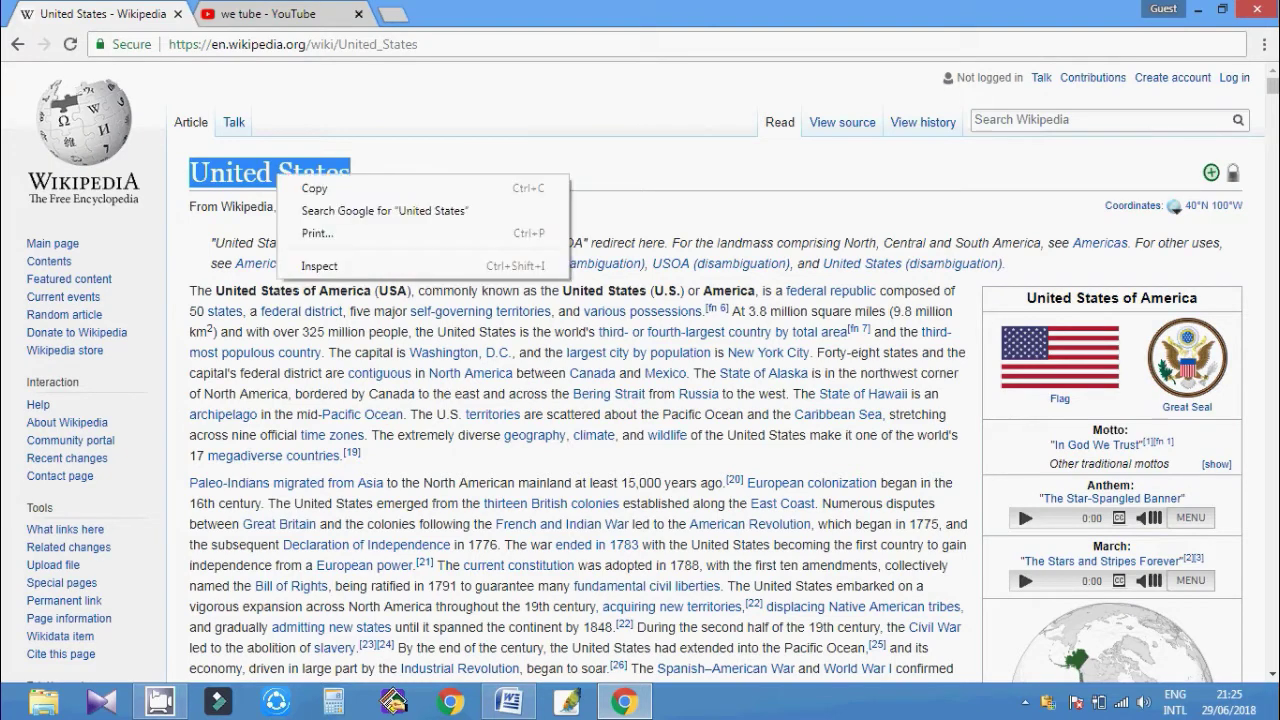
left_click(310, 188)
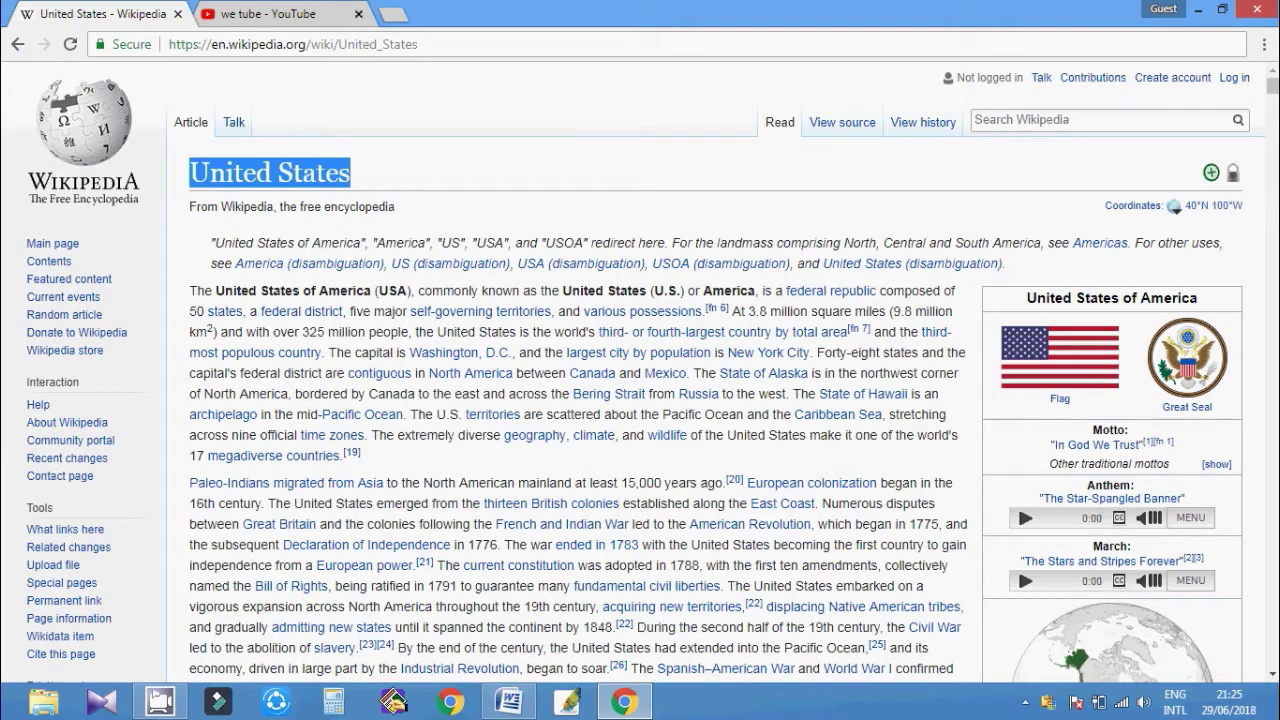
Copy the article's opening paragraph, from "The United States of America (USA)" through "17 megadiverse countries".
left_click_drag(362, 455, 190, 290)
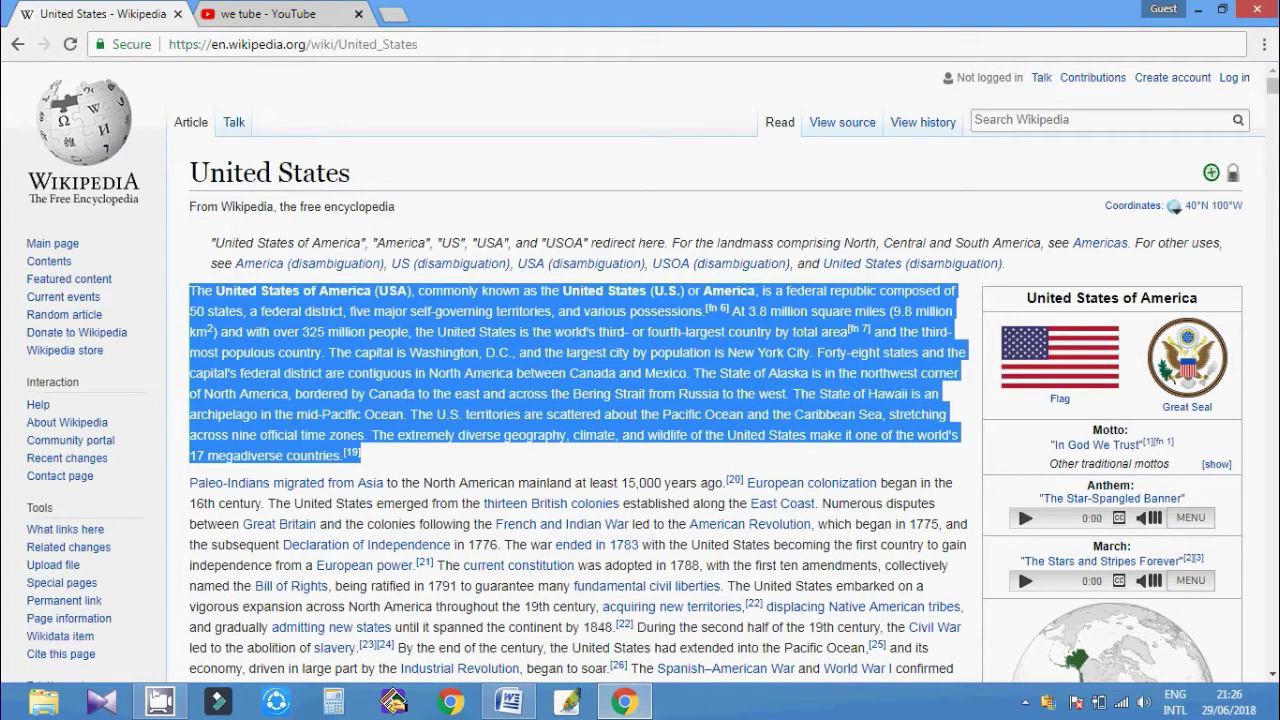
right_click(210, 292)
left_click(240, 303)
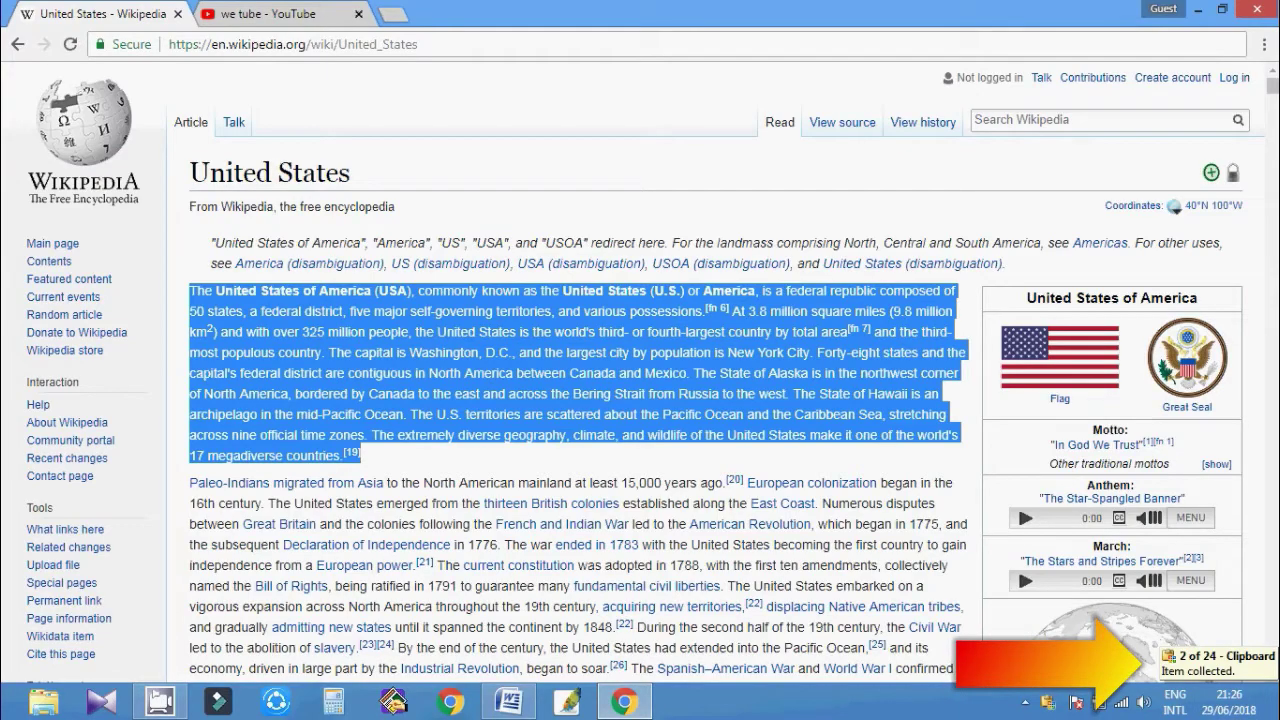
Copy the paragraph beginning "The United States is a founding member of the United Nations" to the clipboard.
scroll(640, 400, "down", 5)
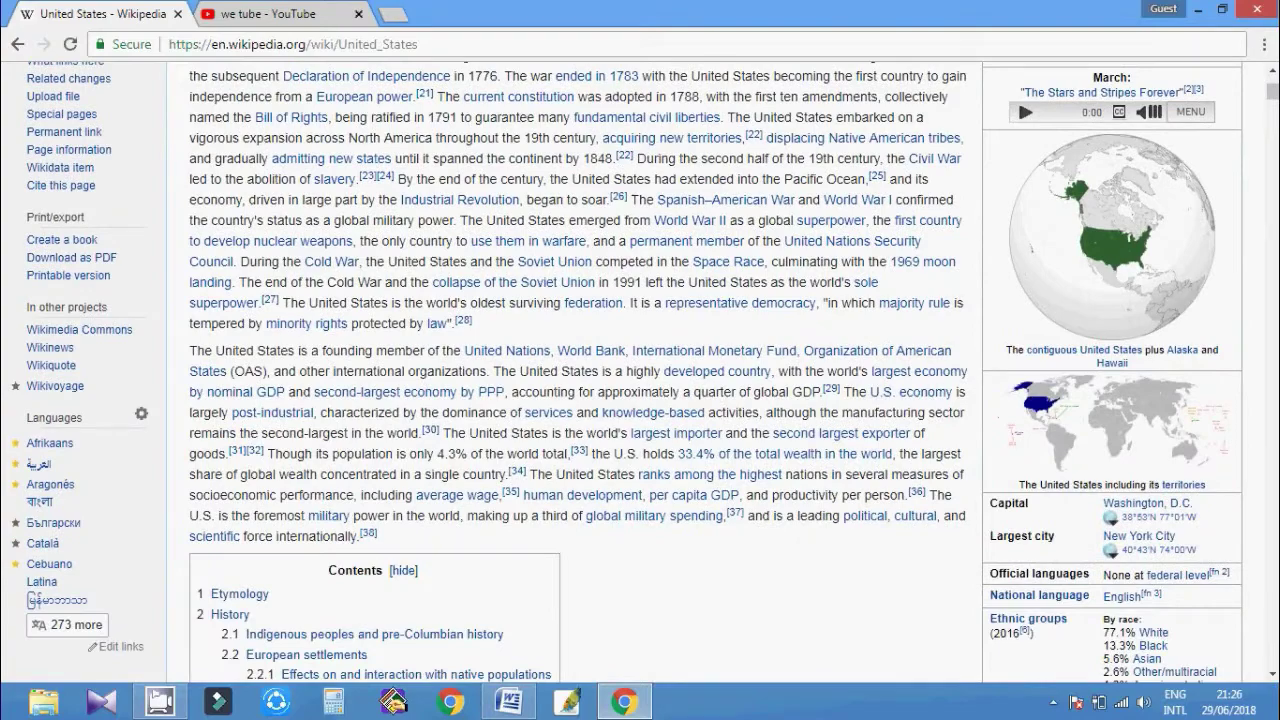
left_click_drag(377, 536, 195, 350)
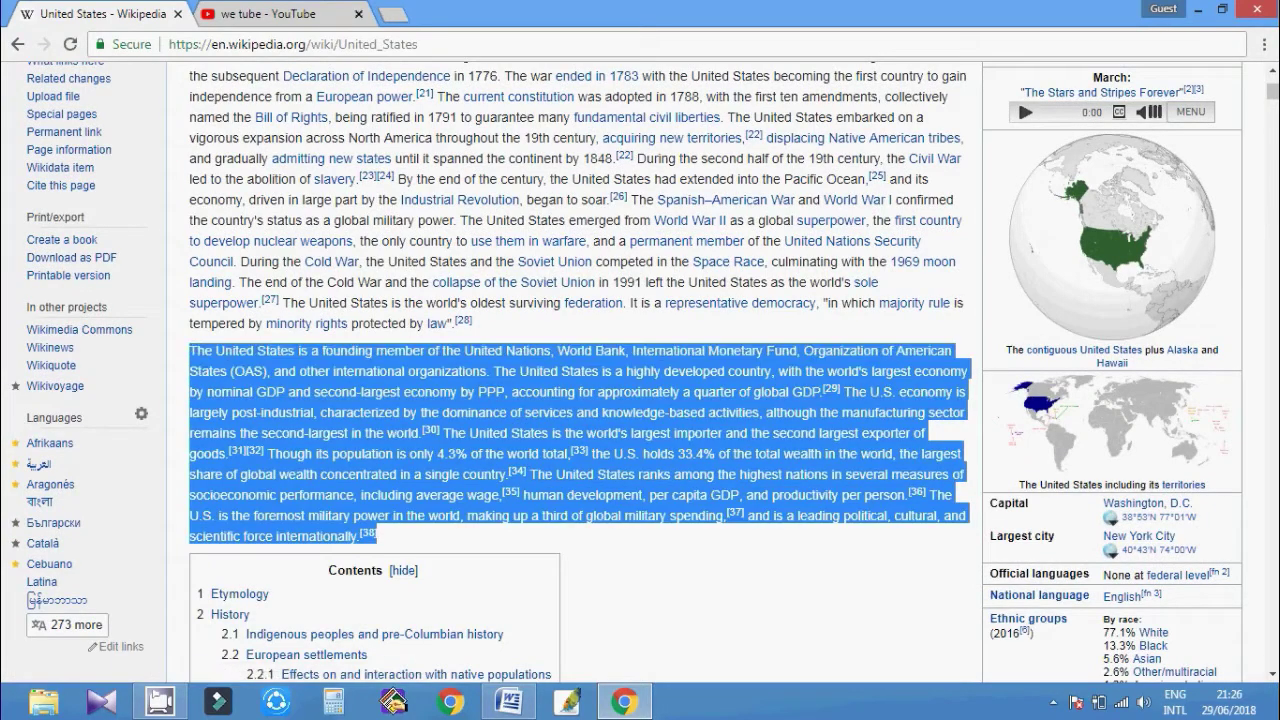
right_click(195, 350)
left_click(220, 359)
Copy the section heading "Etymology" to the clipboard.
scroll(220, 359, "down", 6)
scroll(580, 370, "down", 8)
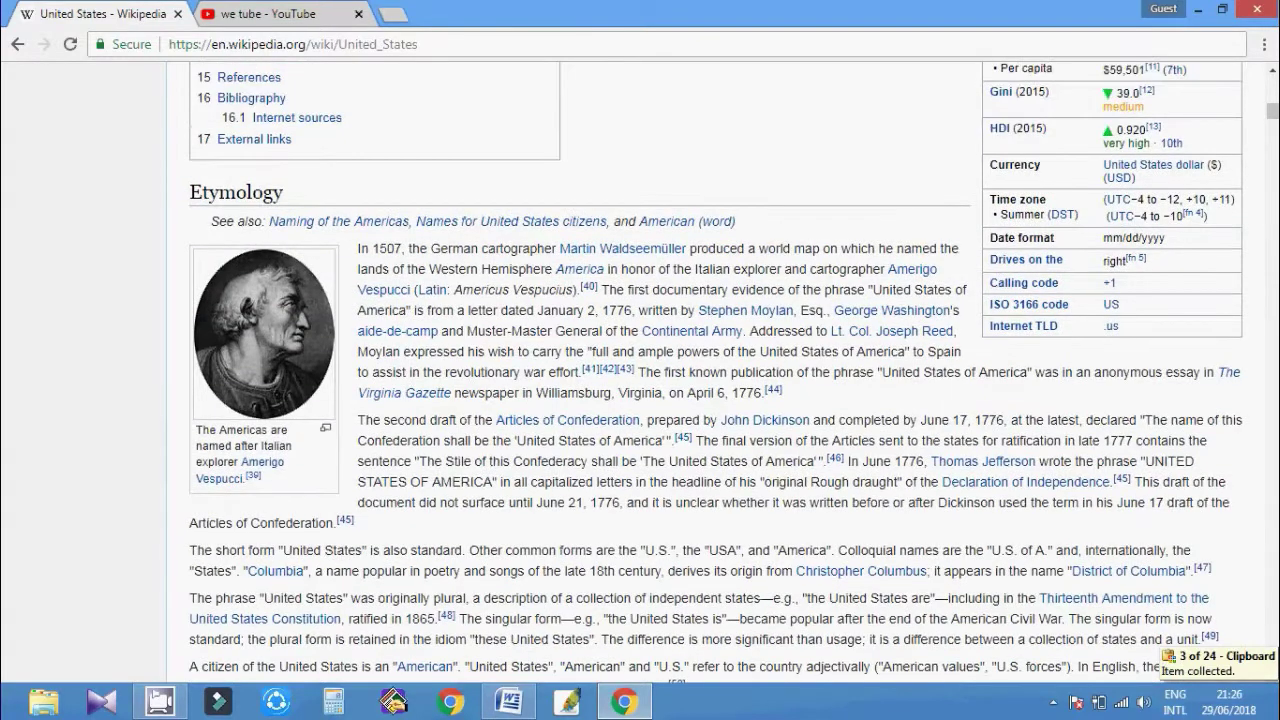
left_click_drag(782, 393, 360, 248)
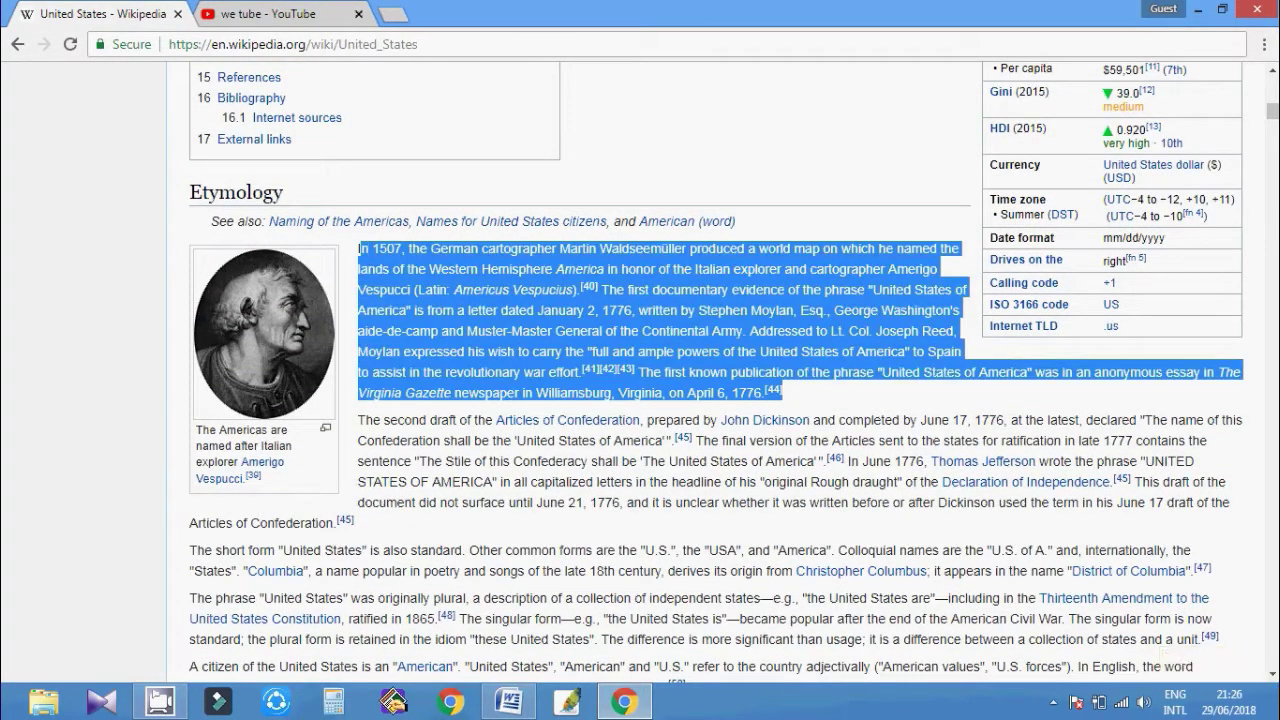
left_click_drag(284, 192, 189, 192)
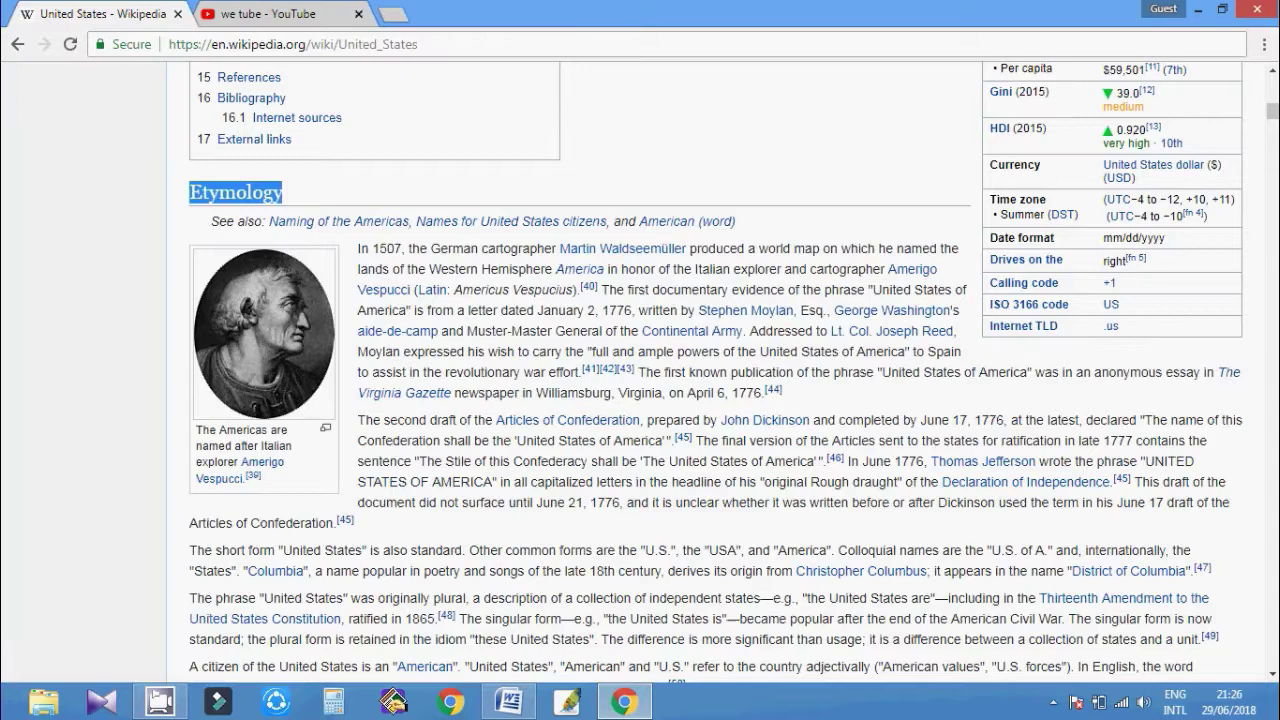
right_click(189, 192)
left_click(222, 206)
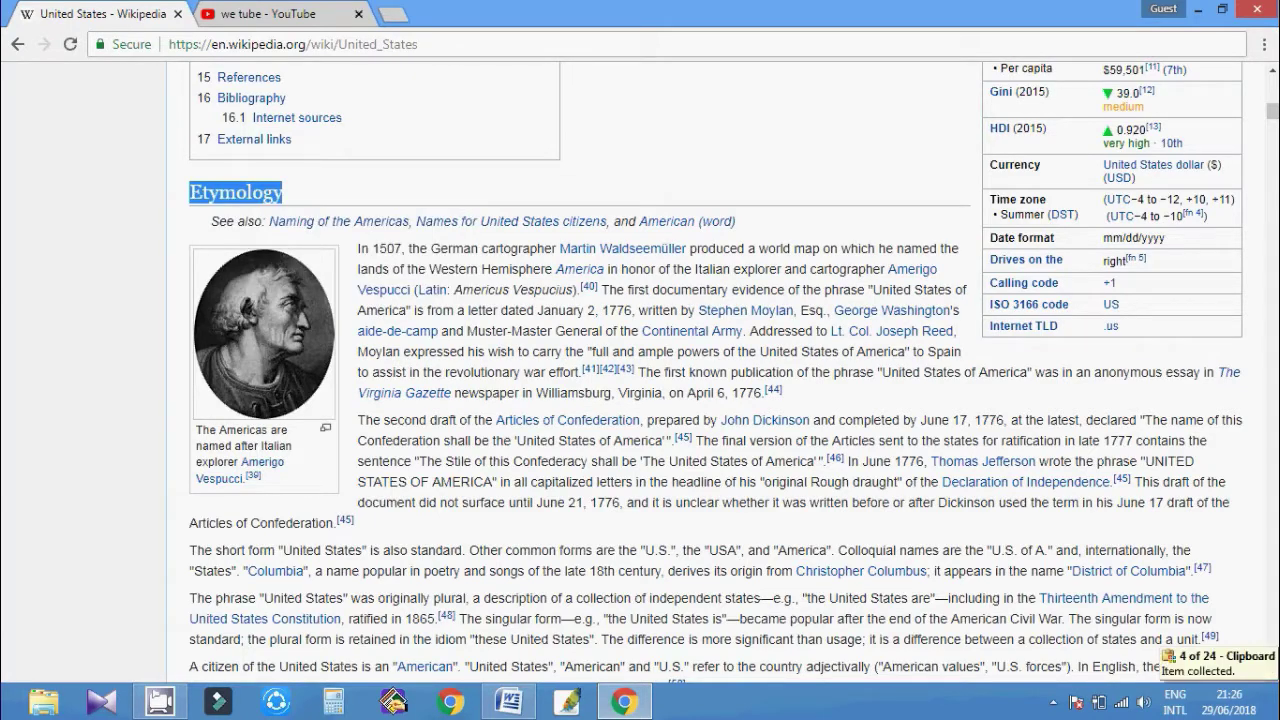
Copy the Etymology text from "In 1507, the German cartographer" through "his June 17 draft of the".
left_click_drag(1230, 503, 358, 248)
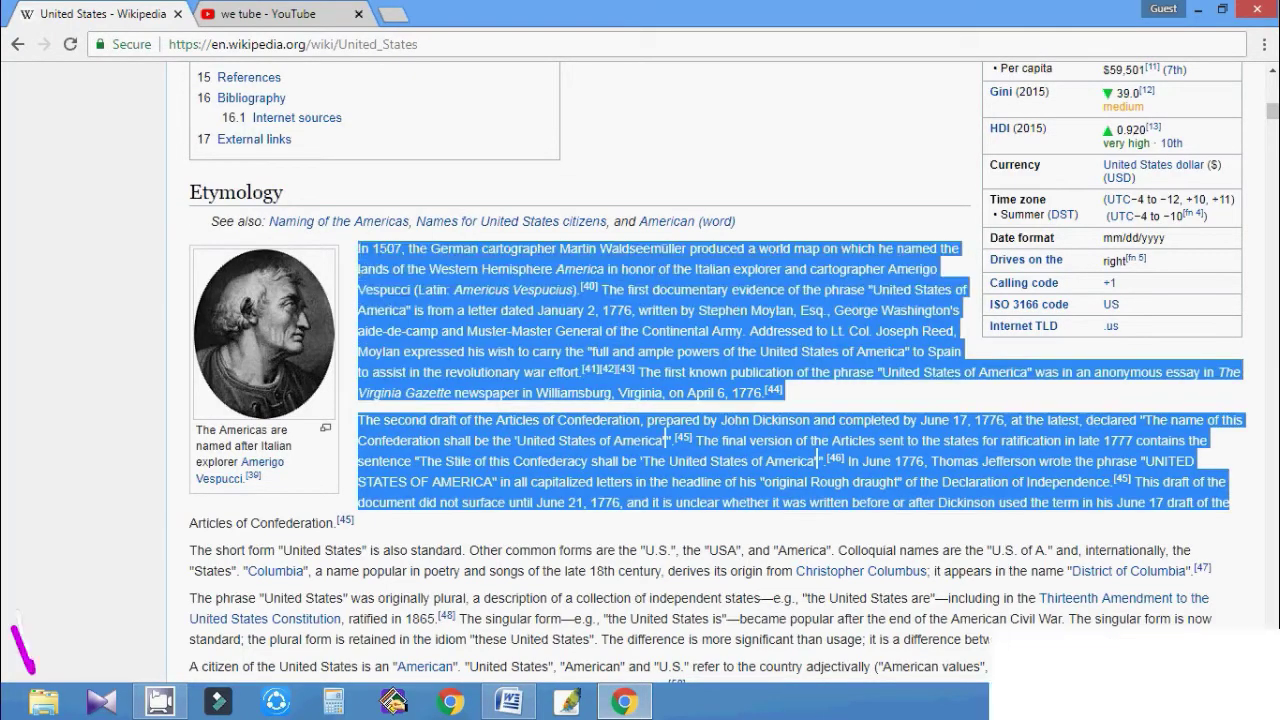
right_click(369, 253)
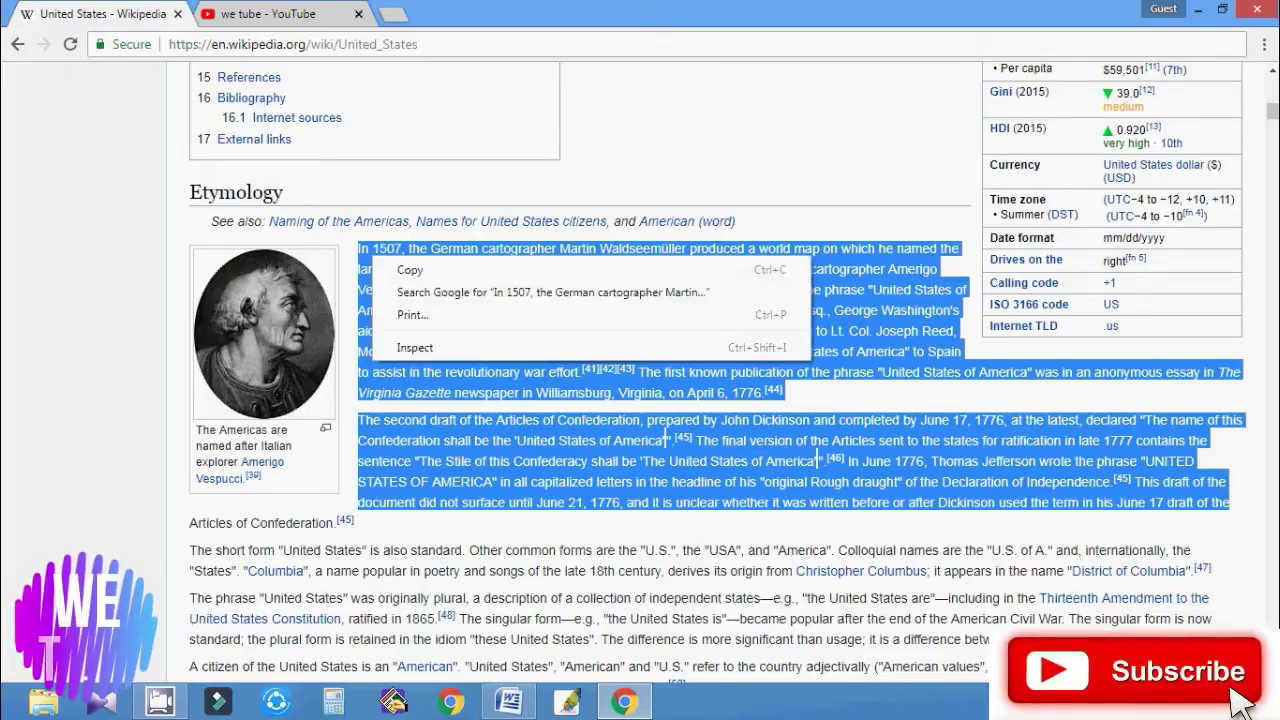
left_click(410, 270)
scroll(433, 460, "down", 10)
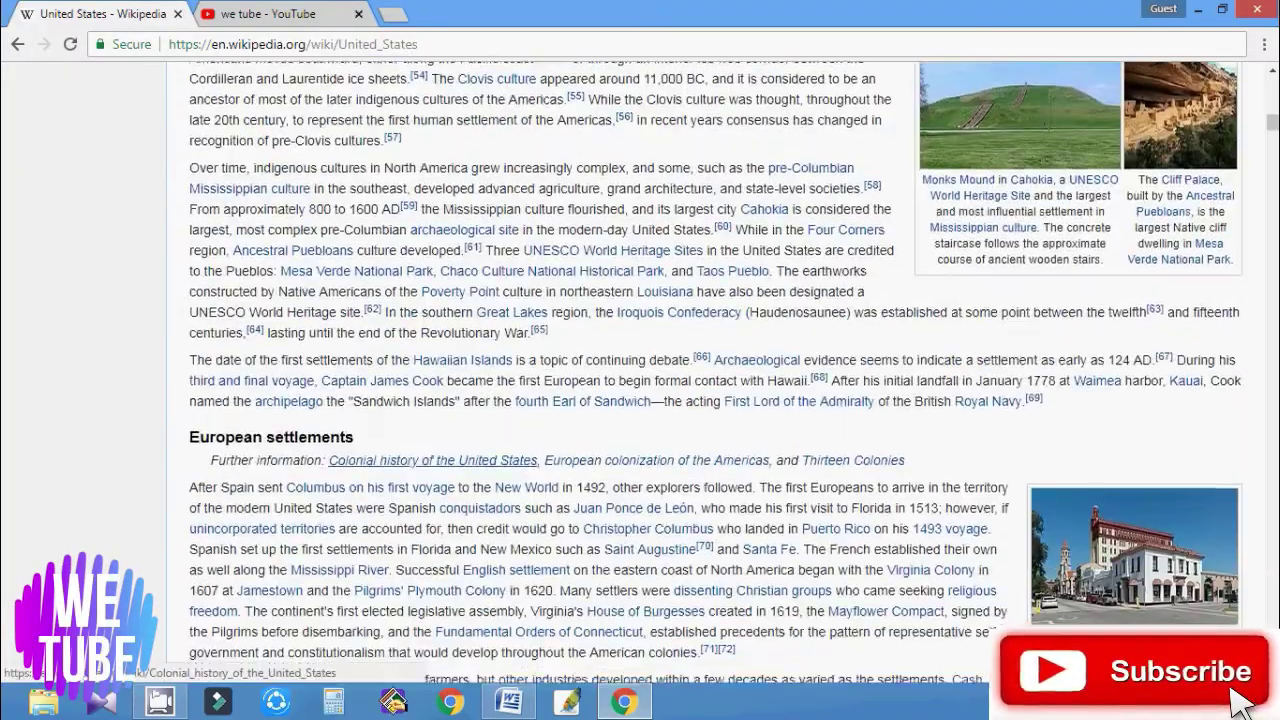
scroll(433, 460, "down", 15)
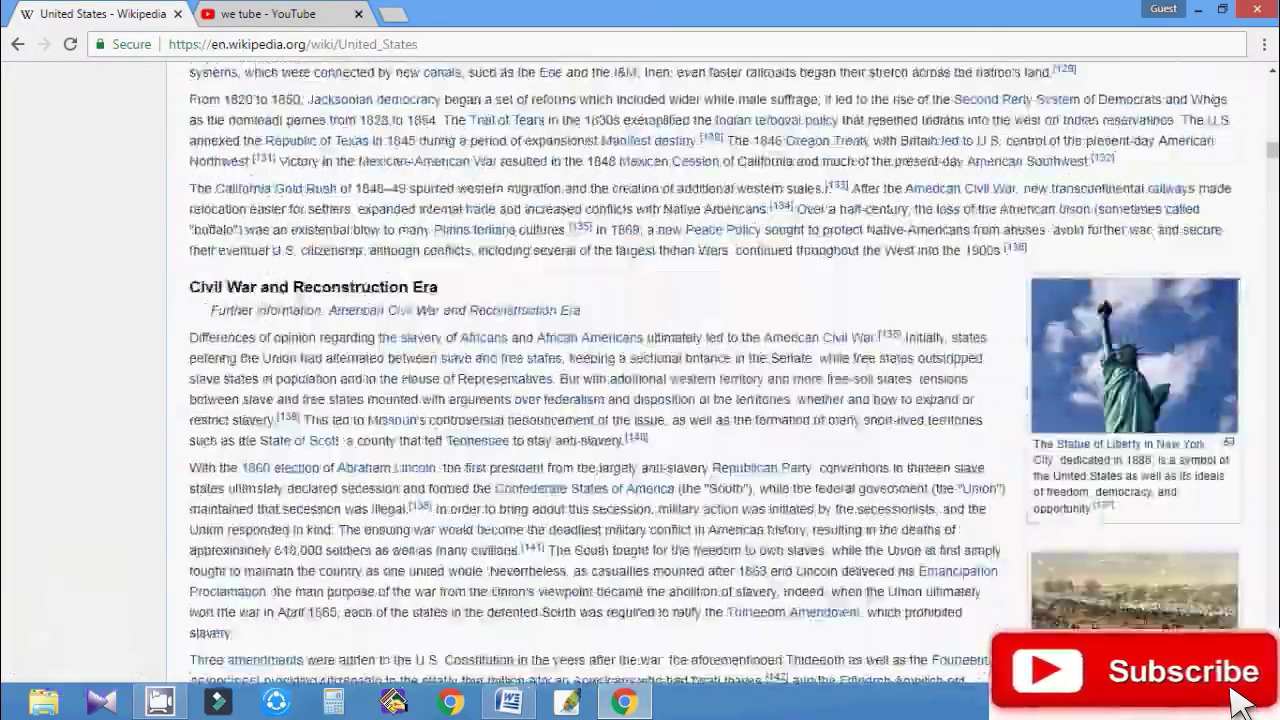
scroll(433, 460, "down", 8)
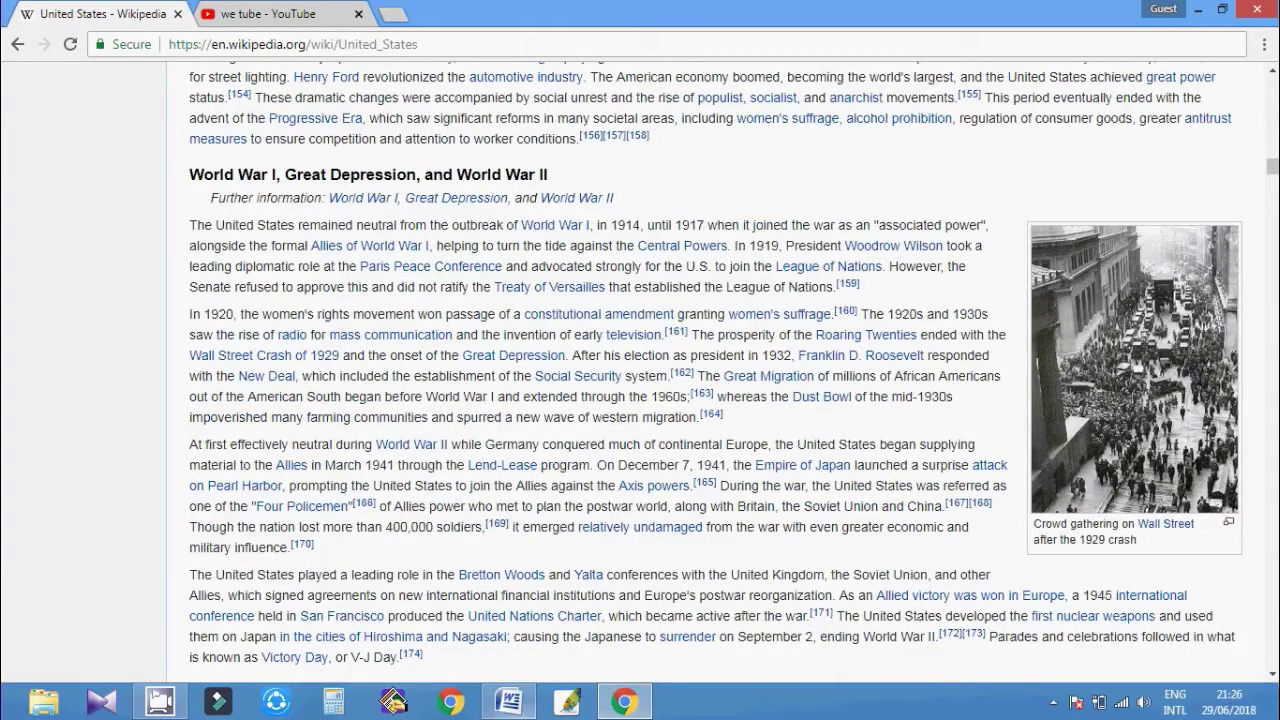
Switch to Word and paste the collected "United States" title, then the opening "The United States of America (USA)" paragraph after a blank line.
left_click(508, 702)
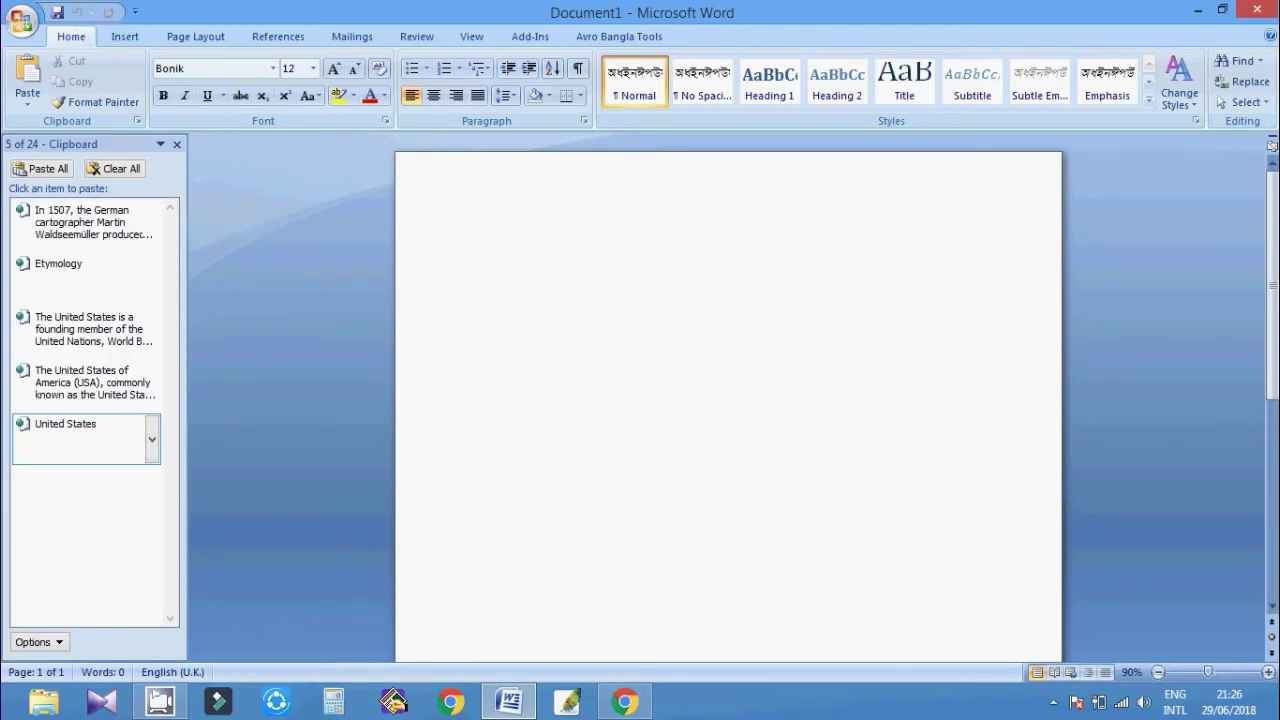
left_click(65, 430)
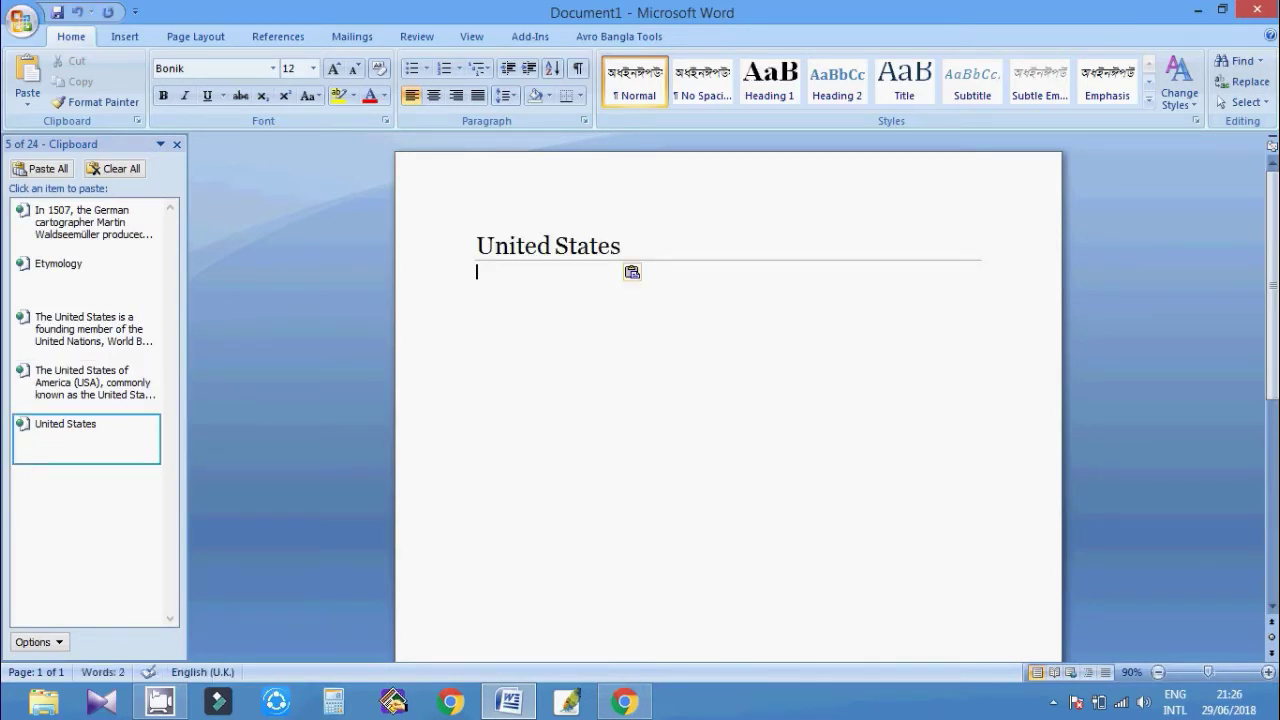
key("Return")
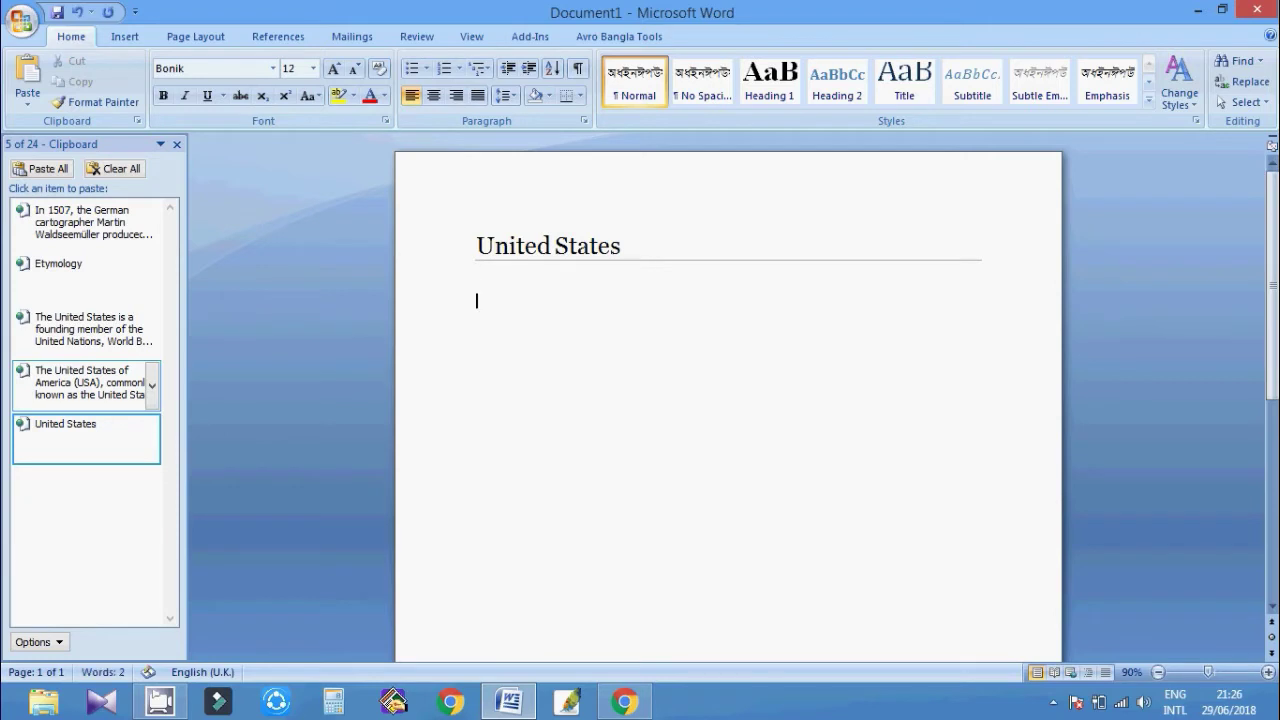
left_click(85, 382)
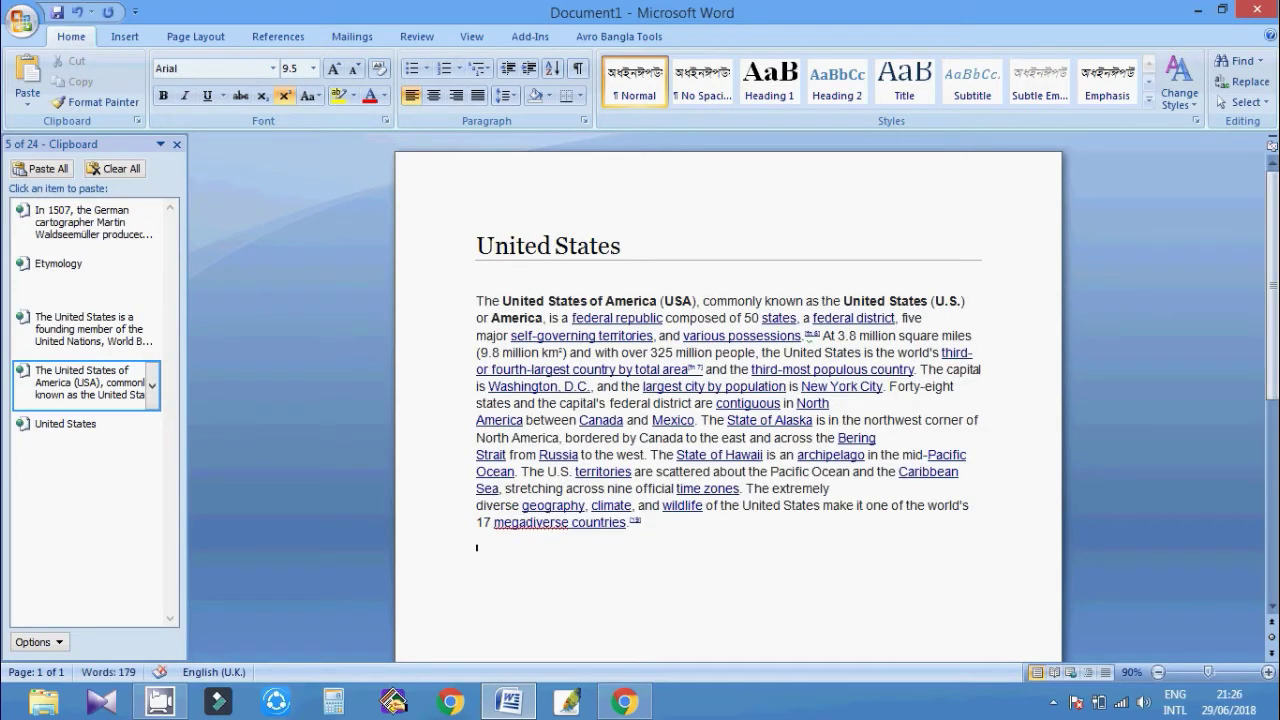
Undo an out-of-order paste of the "Etymology" heading and paste the "The United States is a founding member" paragraph instead.
left_click(60, 264)
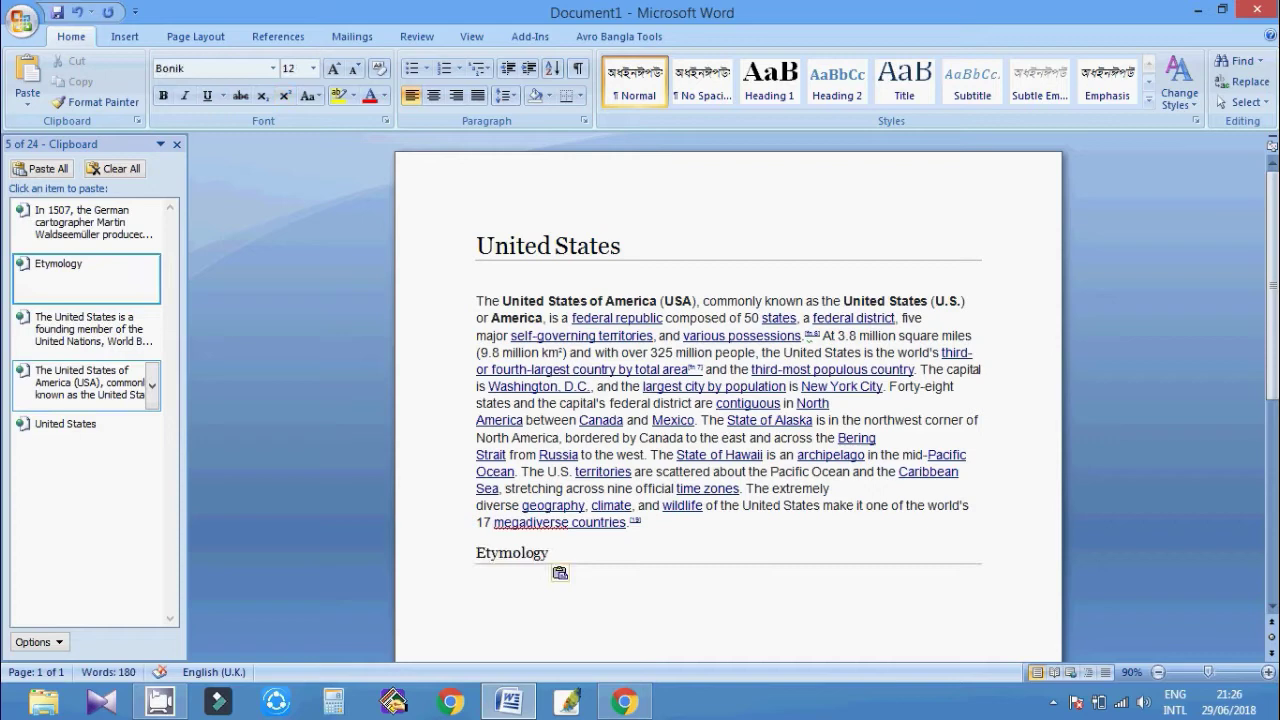
key("ctrl+z")
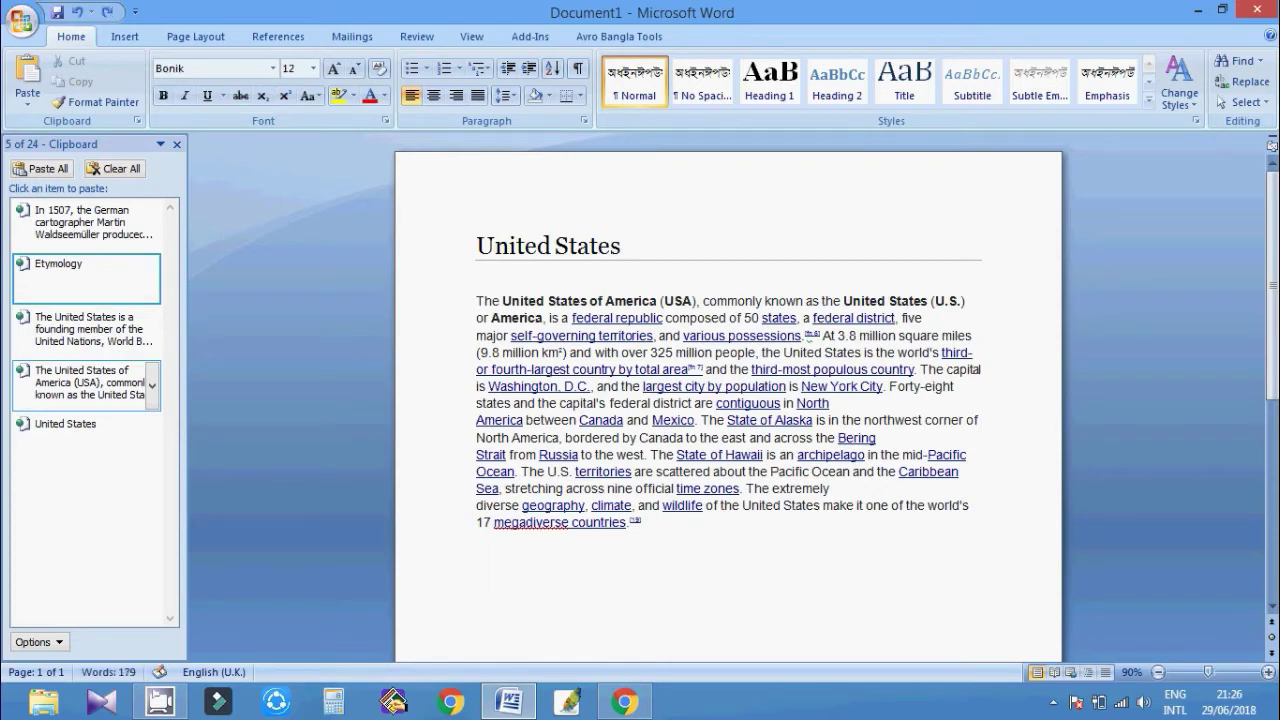
left_click(85, 330)
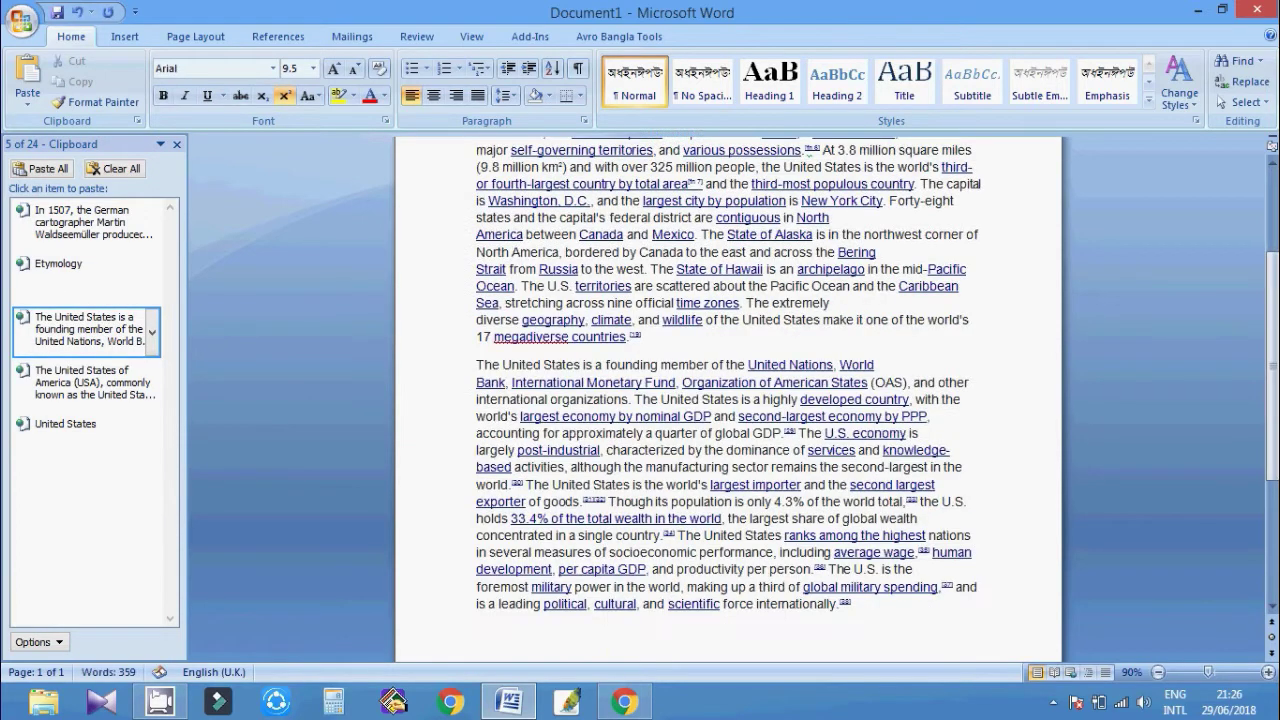
Paste the "Etymology" heading below the founding-member paragraph, followed by the collected text beginning "In 1507, the German cartographer".
left_click(60, 264)
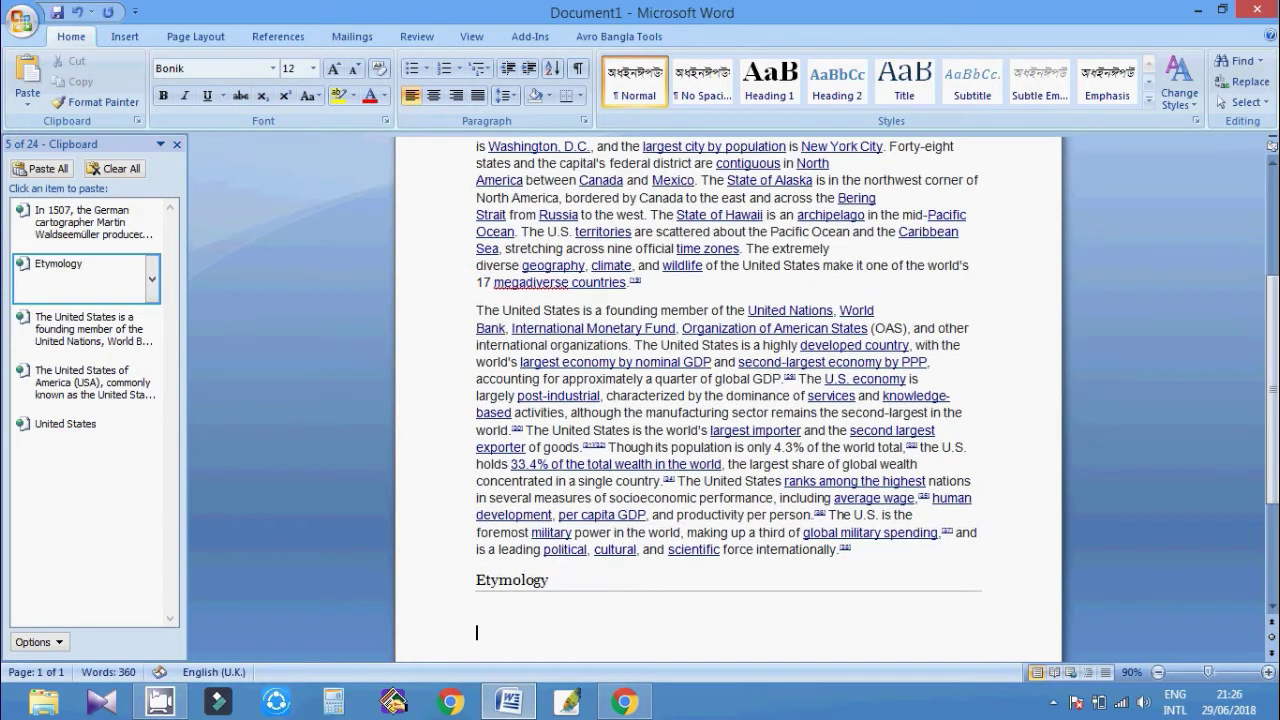
left_click(85, 222)
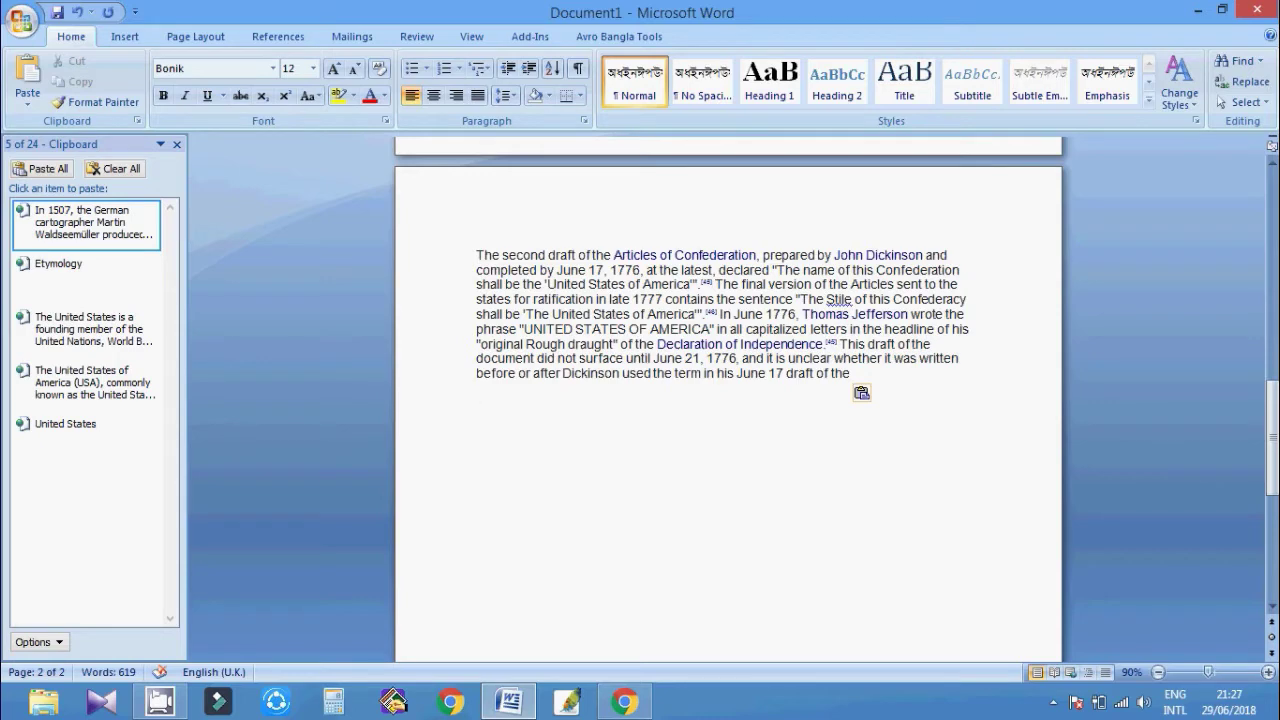
Review the pasted excerpts in the Word document from the "United States" title through the Etymology section.
left_click(624, 702)
left_click(624, 702)
scroll(728, 400, "up", 20)
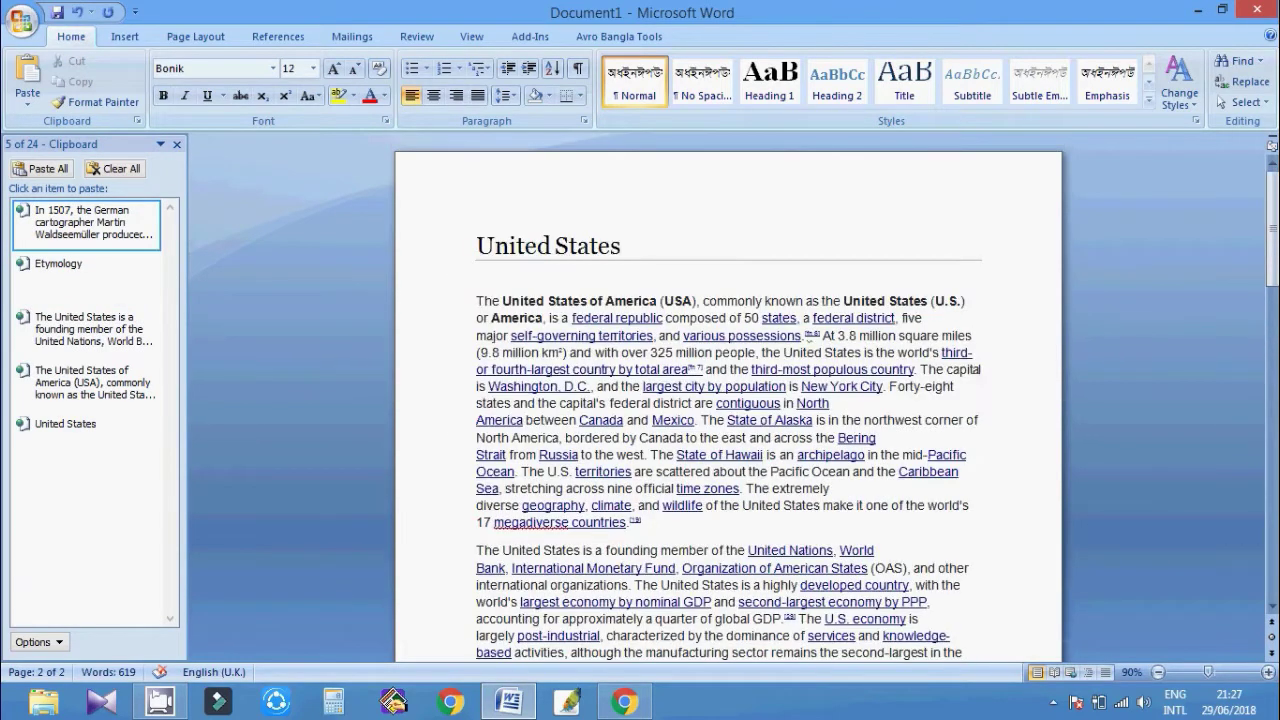
scroll(728, 400, "down", 12)
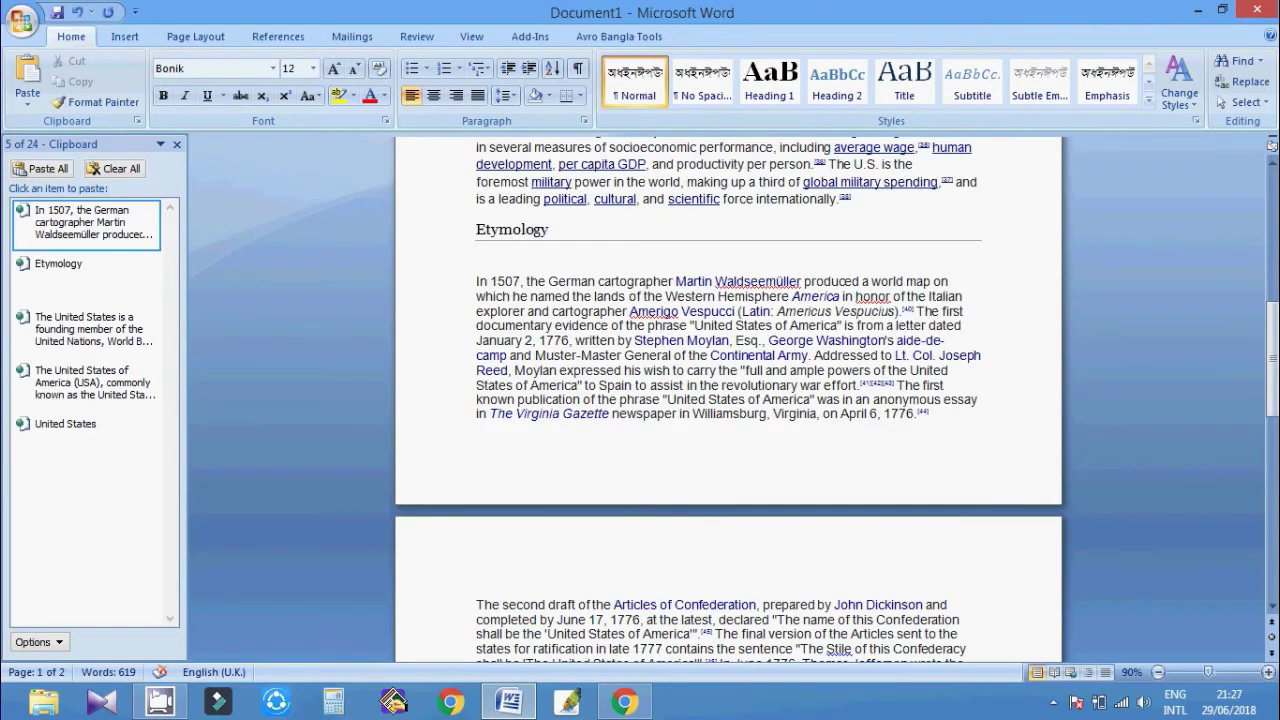